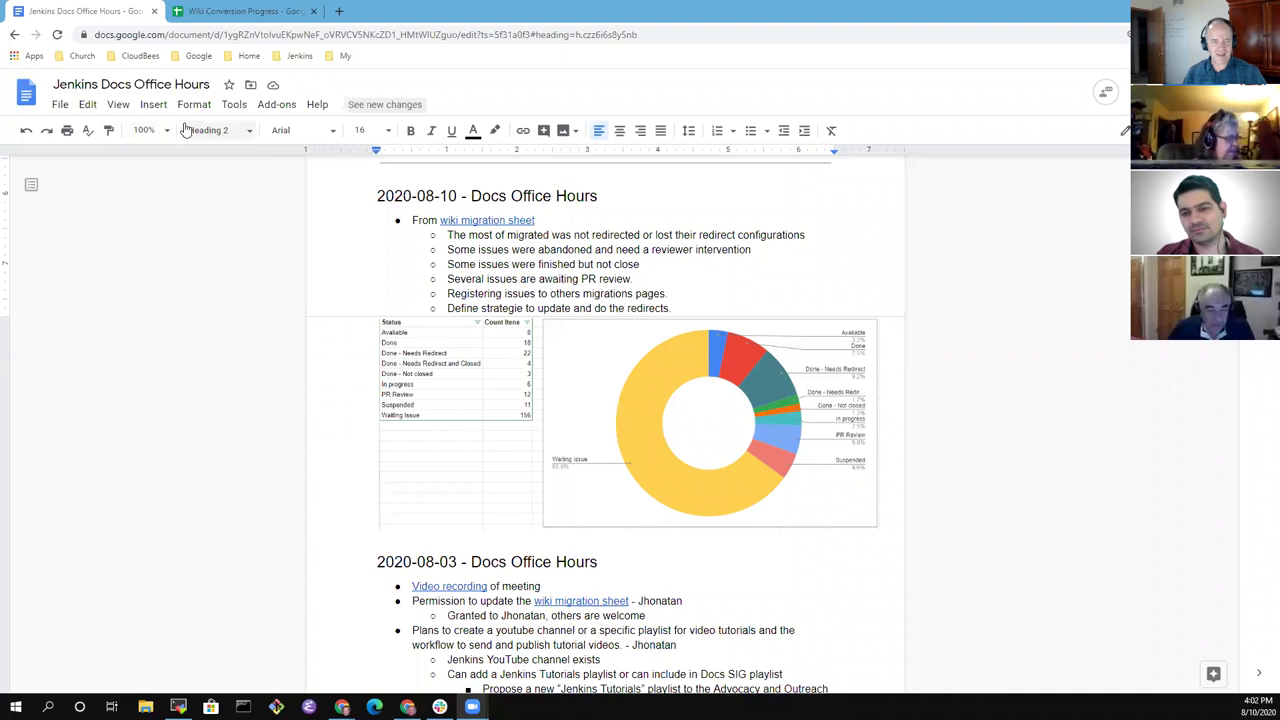
Step: Zoom the meeting notes to 150% and scroll down to the 2020-08-03 section
{"action": "left_click", "coordinate": [163, 130]}
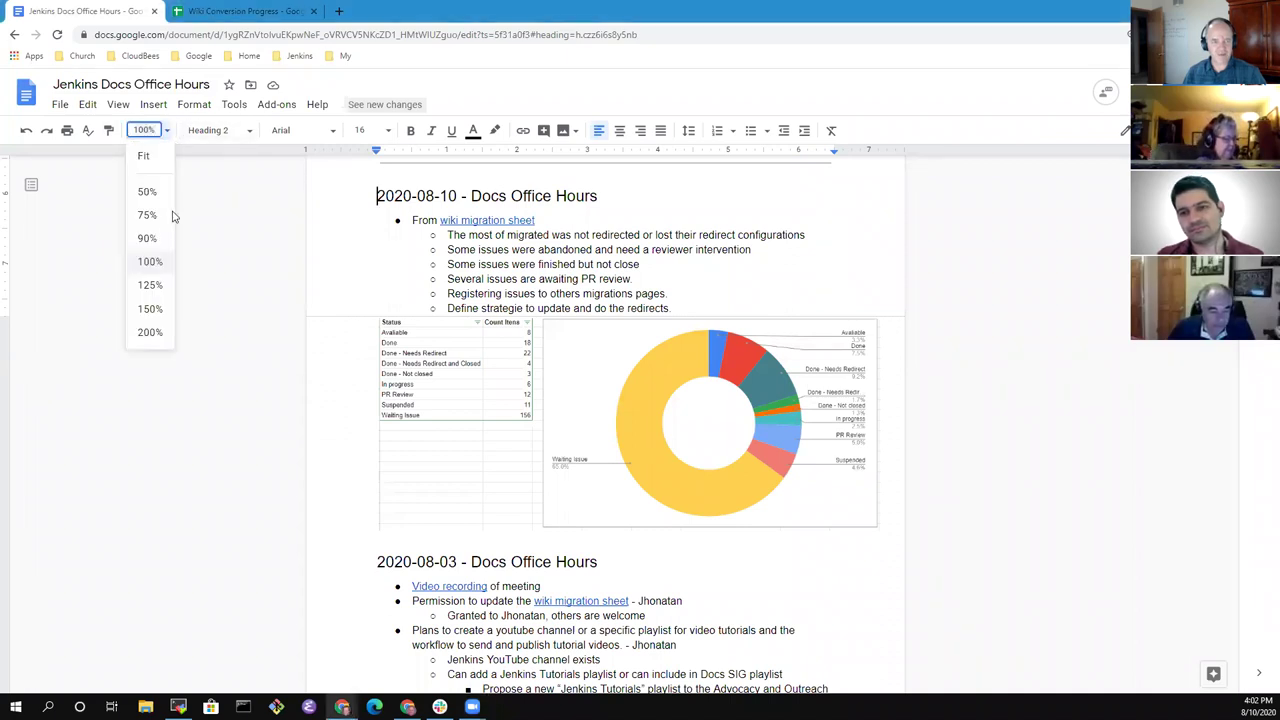
{"action": "left_click", "coordinate": [150, 309]}
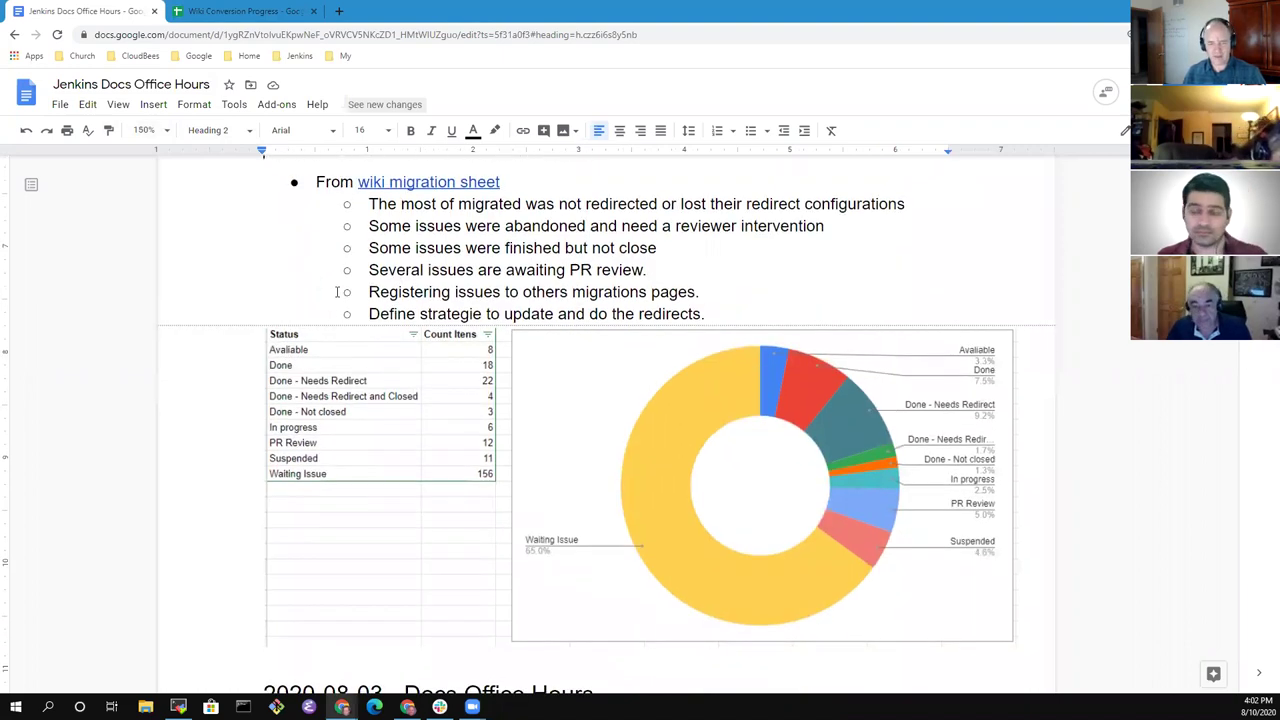
{"action": "scroll", "coordinate": [337, 291], "scroll_direction": "down", "scroll_amount": 5}
Step: Insert an indented asterisk line above the 2020-08-03 heading, then remove it again
{"action": "left_click", "coordinate": [380, 399]}
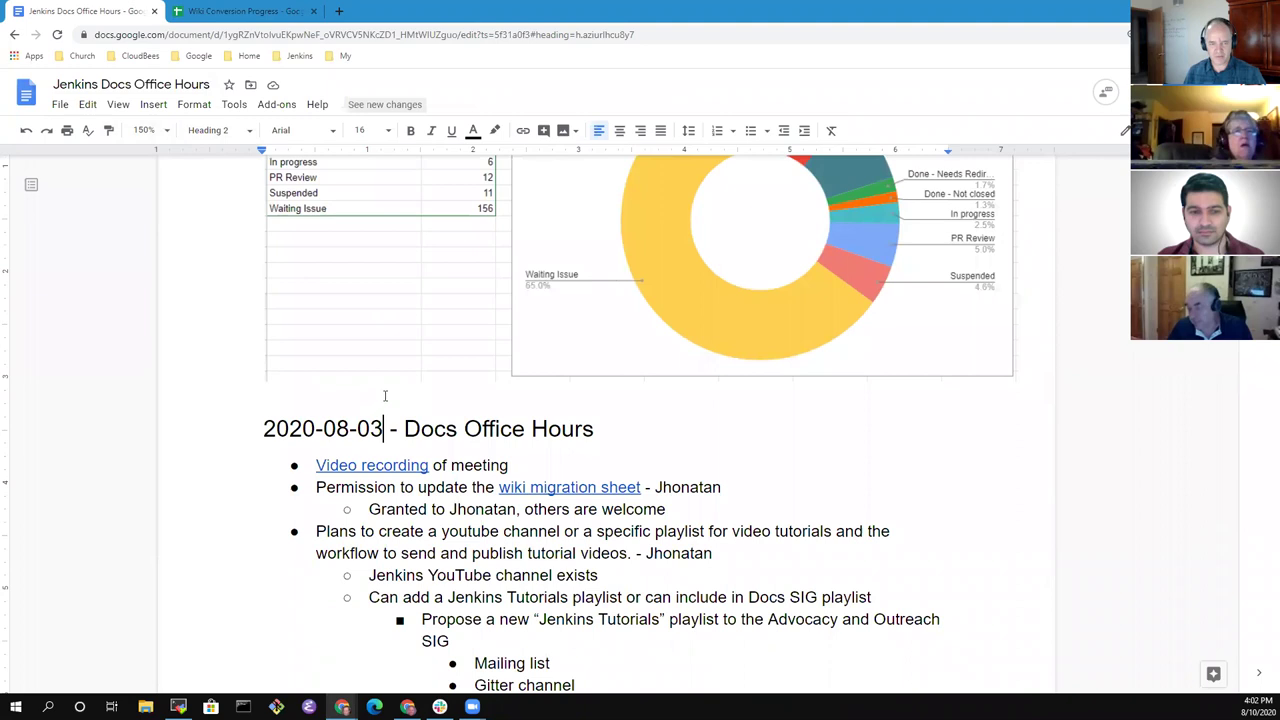
{"action": "key", "text": "Left"}
{"action": "key", "text": "Home"}
{"action": "scroll", "coordinate": [384, 395], "scroll_direction": "up", "scroll_amount": 3}
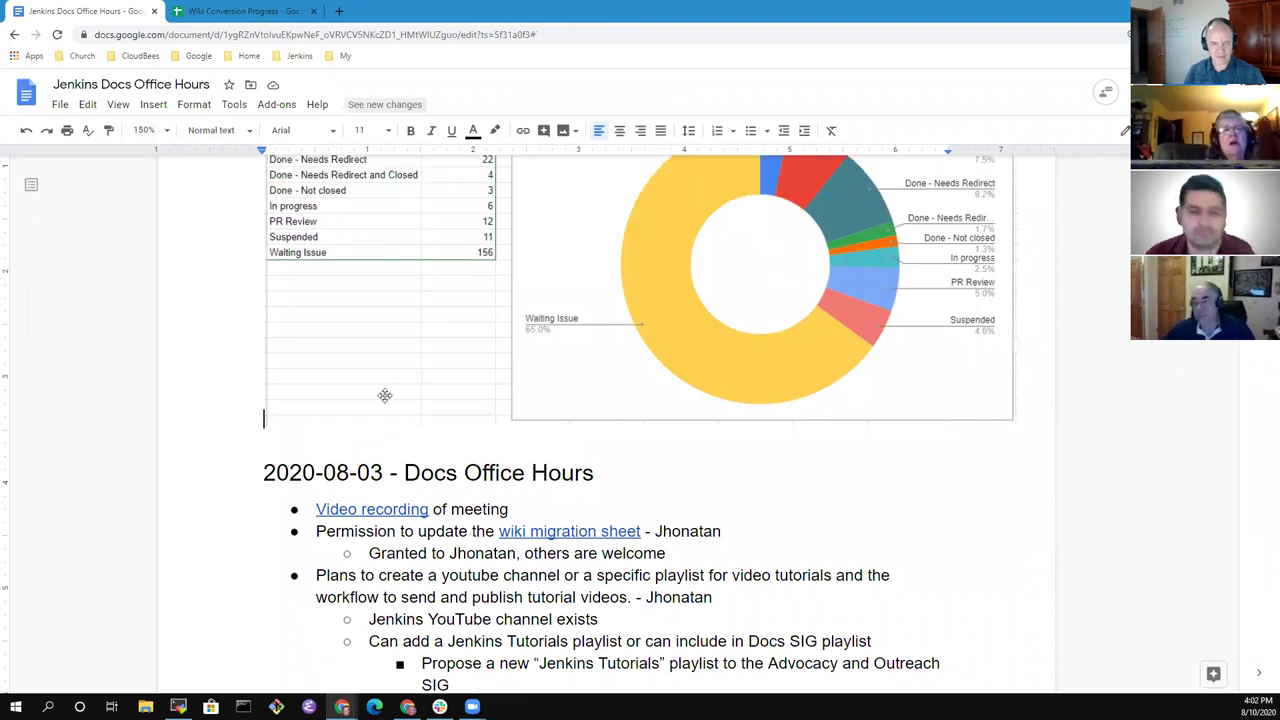
{"action": "key", "text": "Return"}
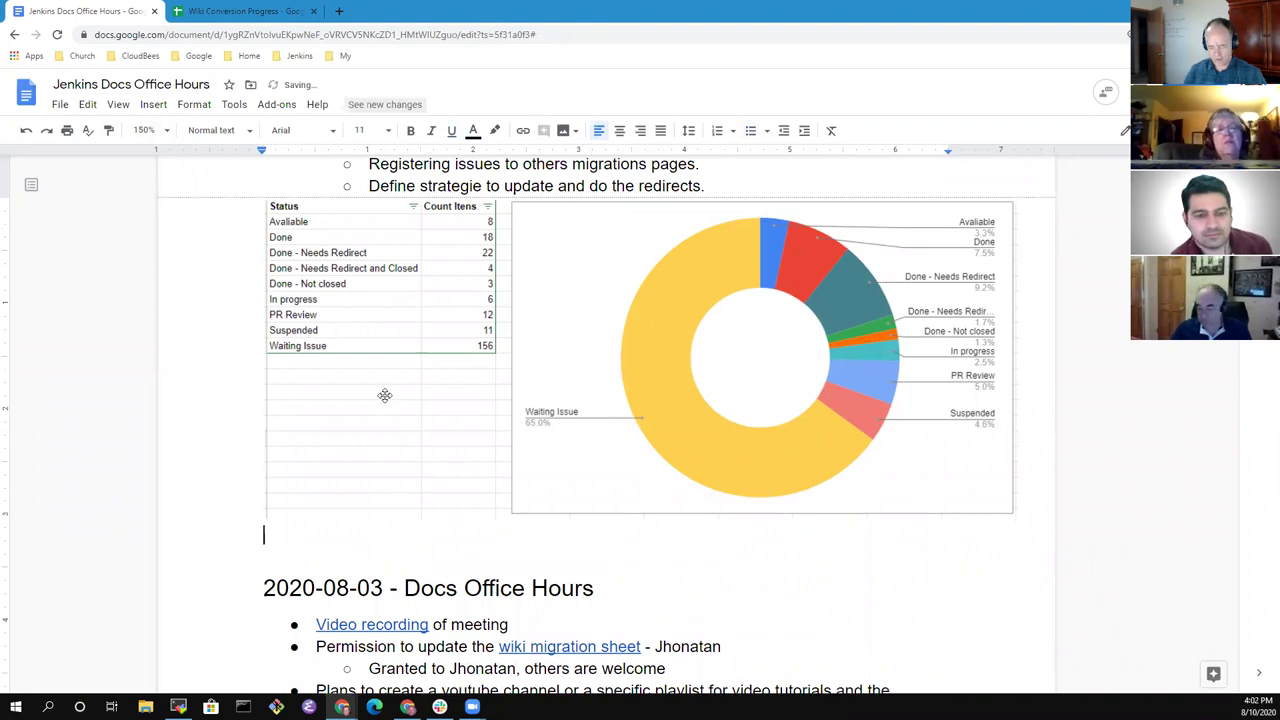
{"action": "key", "text": "Tab"}
{"action": "type", "text": "*"}
{"action": "key", "text": "BackSpace"}
{"action": "key", "text": "BackSpace"}
{"action": "key", "text": "BackSpace"}
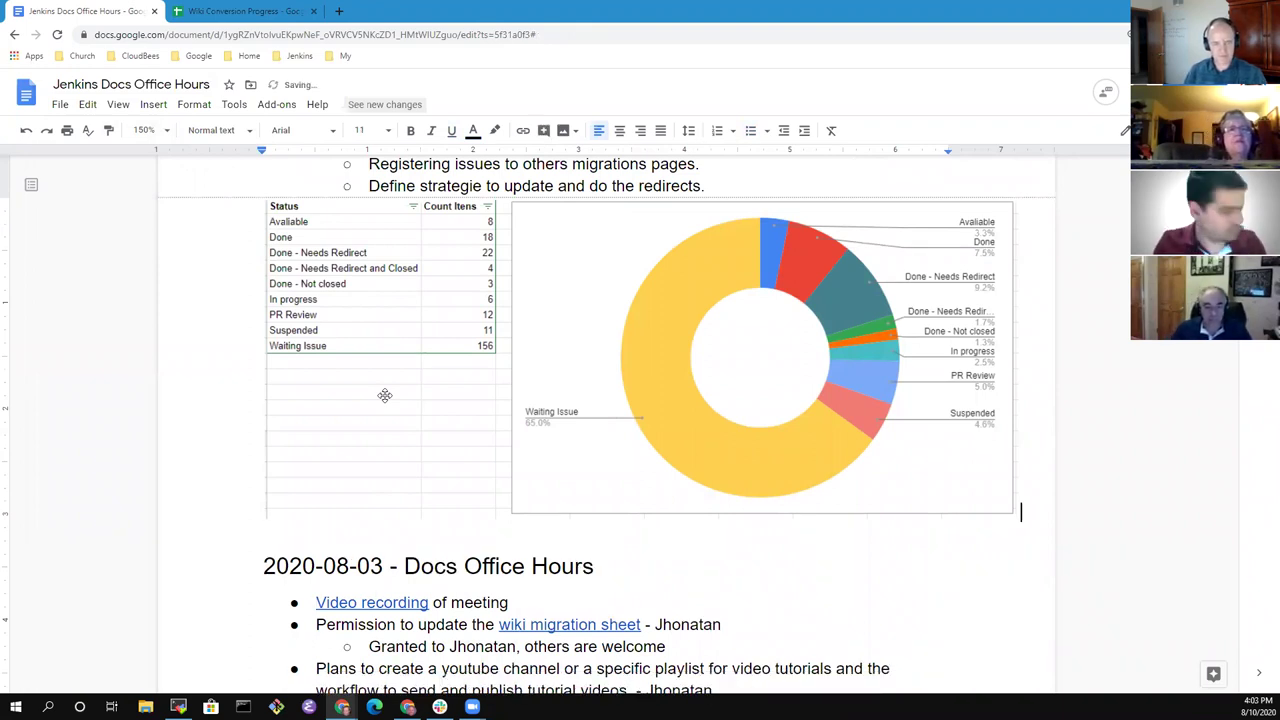
Step: Add a bulleted line 'Windows upgrade guide for Jenkins 2.235.4' below the status chart
{"action": "key", "text": "Return"}
{"action": "type", "text": "*"}
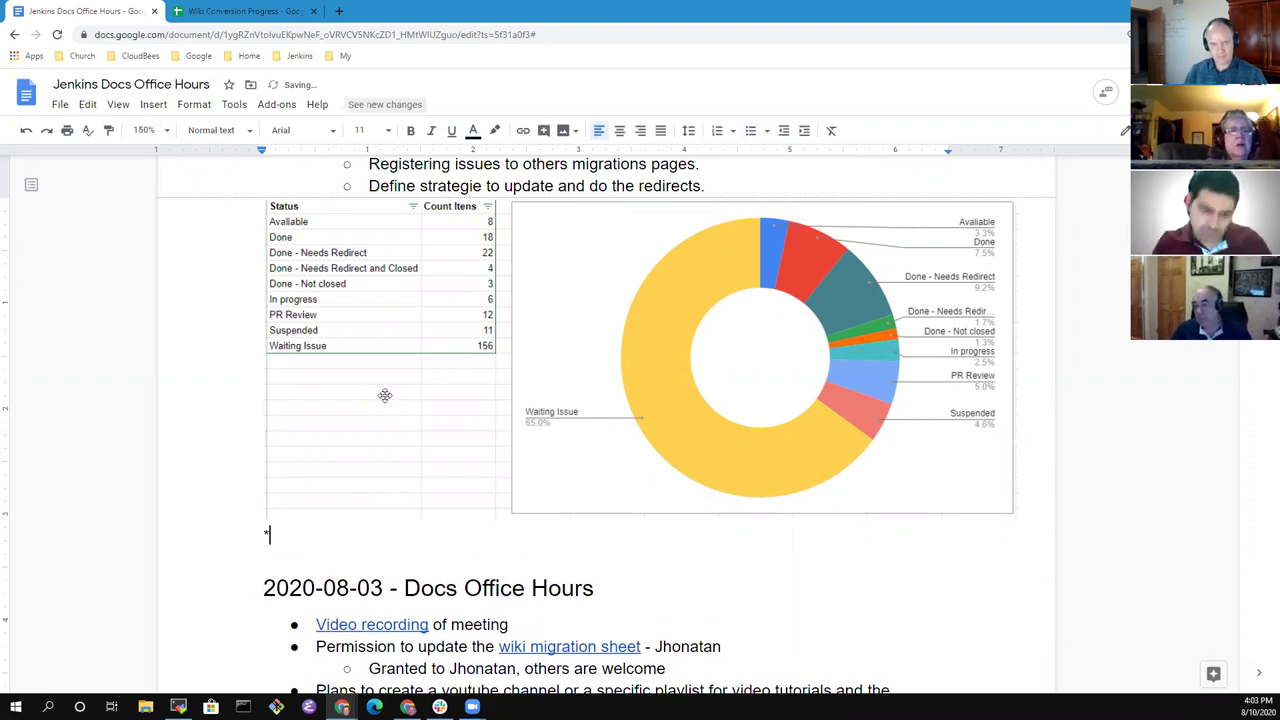
{"action": "key", "text": "BackSpace"}
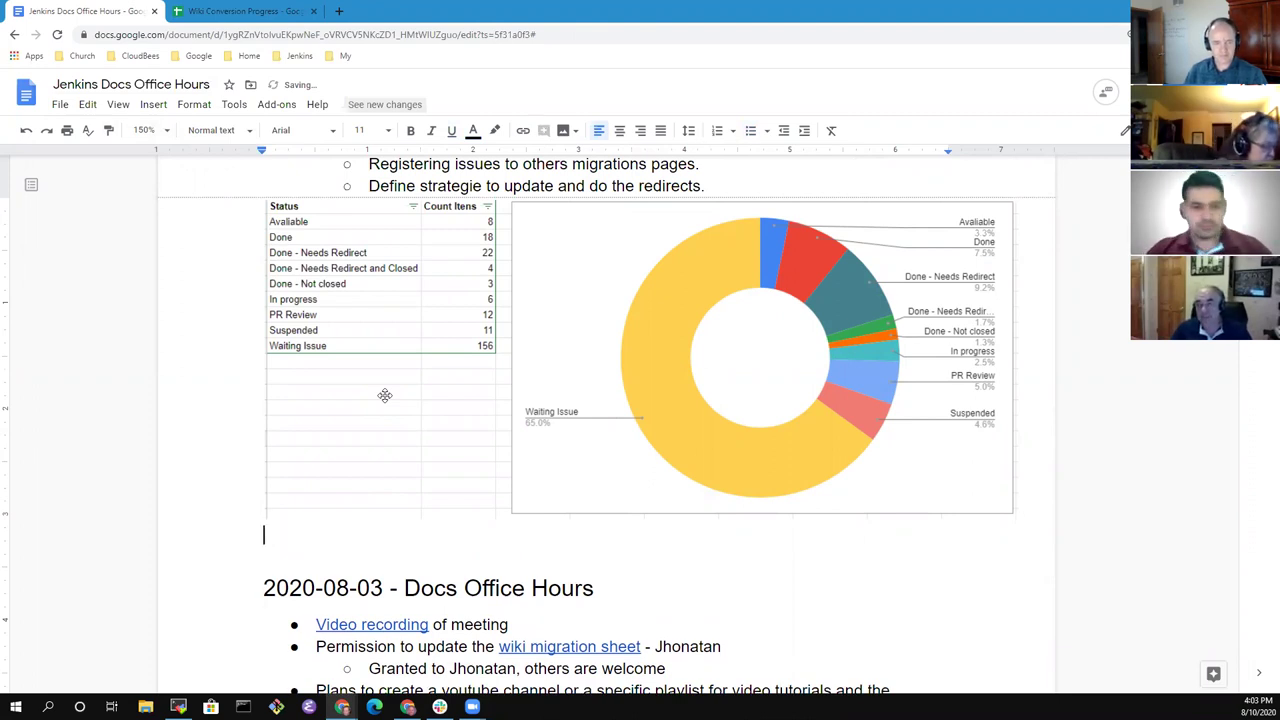
{"action": "key", "text": "BackSpace"}
{"action": "key", "text": "Return"}
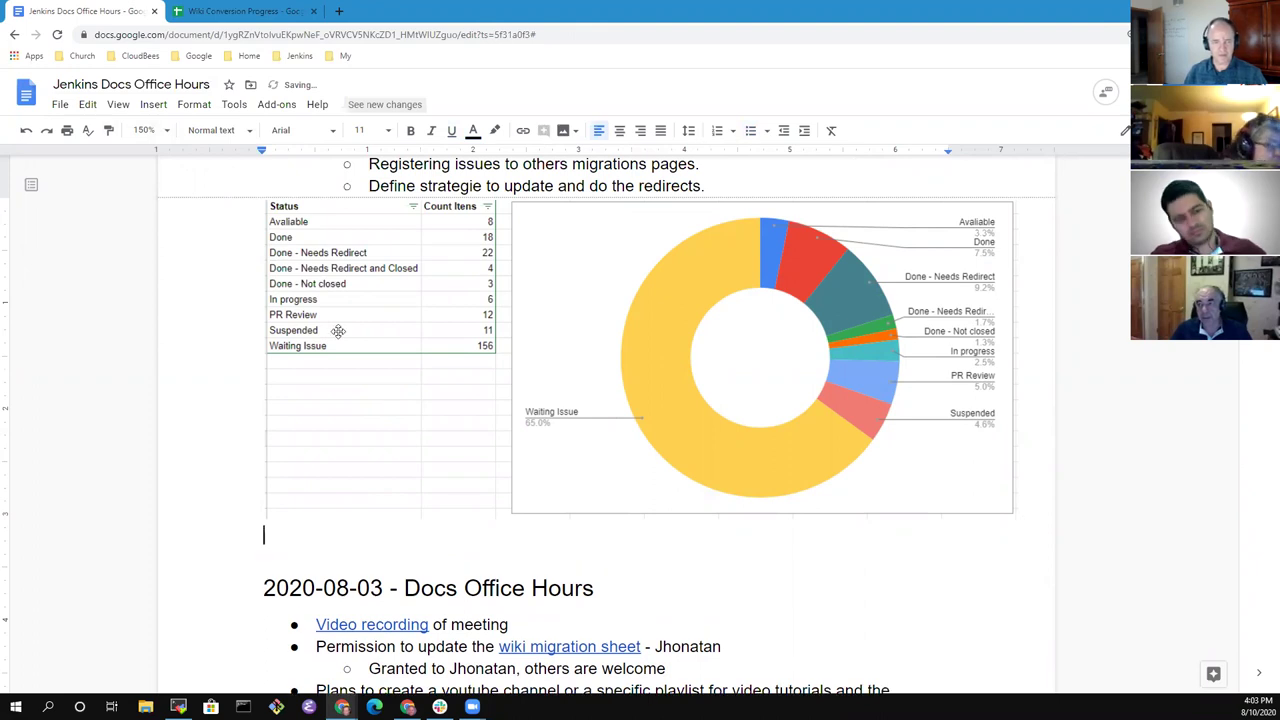
{"action": "left_click", "coordinate": [751, 132]}
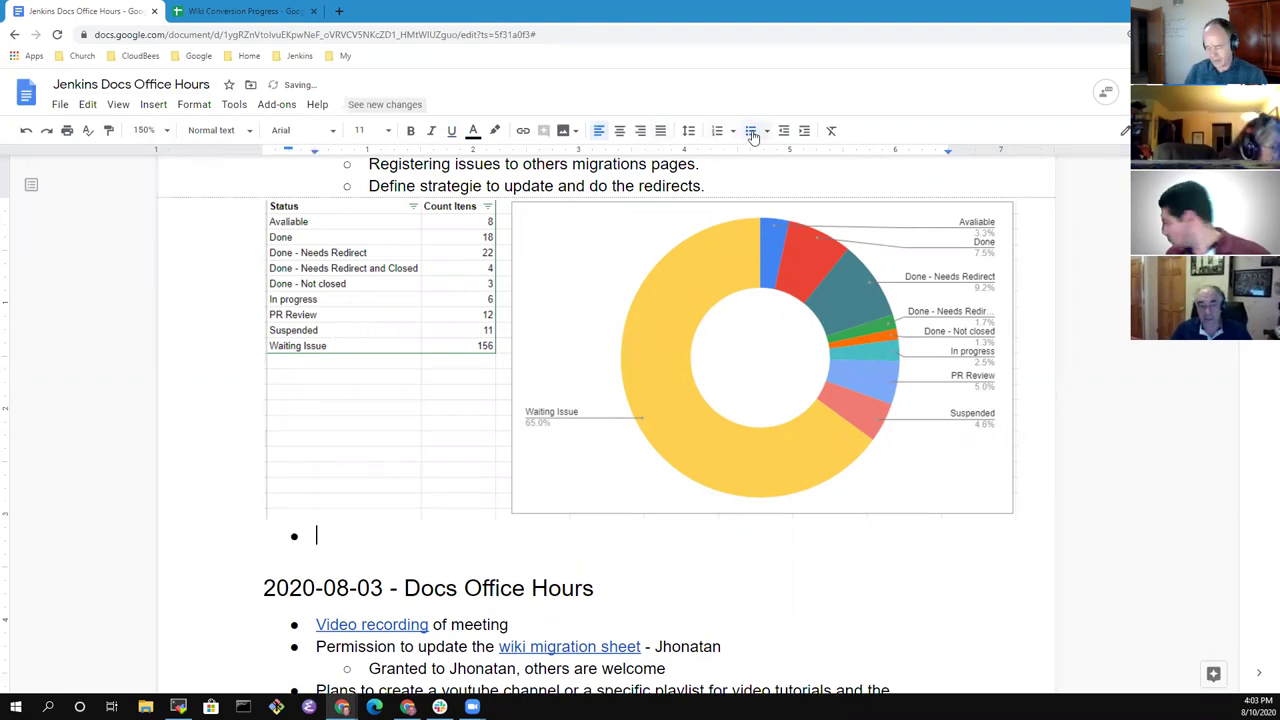
{"action": "type", "text": "W"}
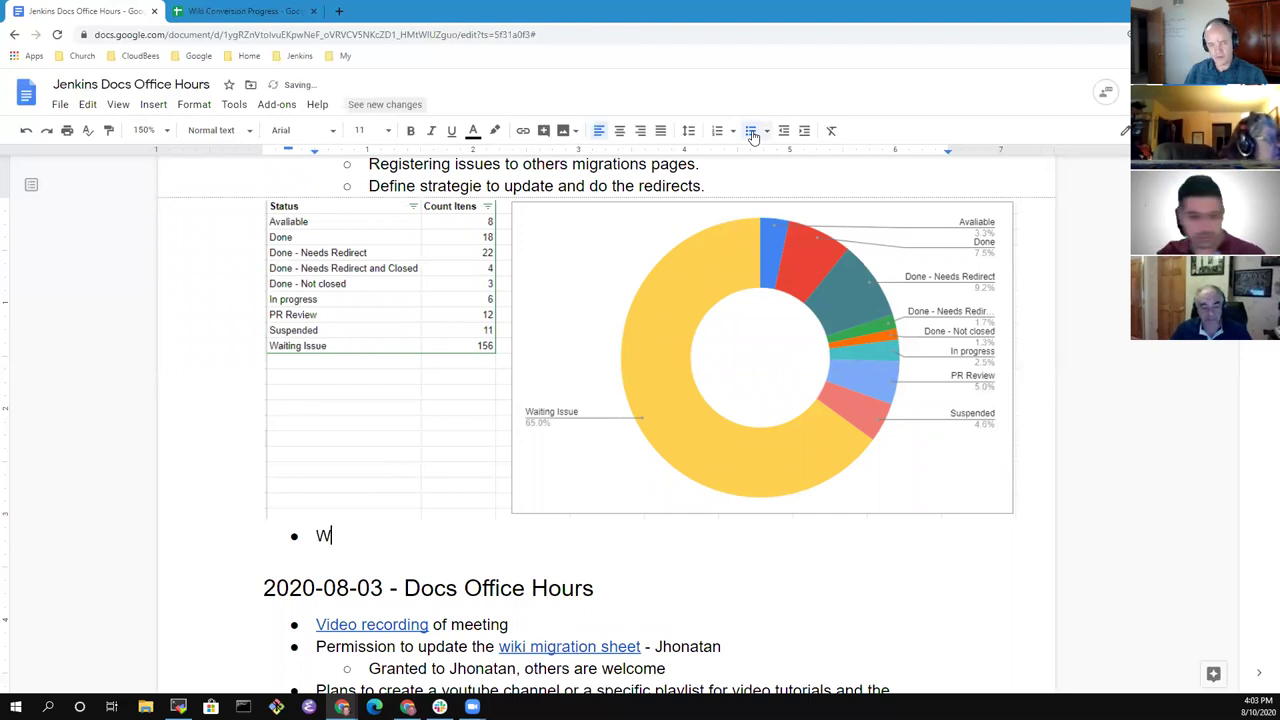
{"action": "type", "text": "indows upgrade "}
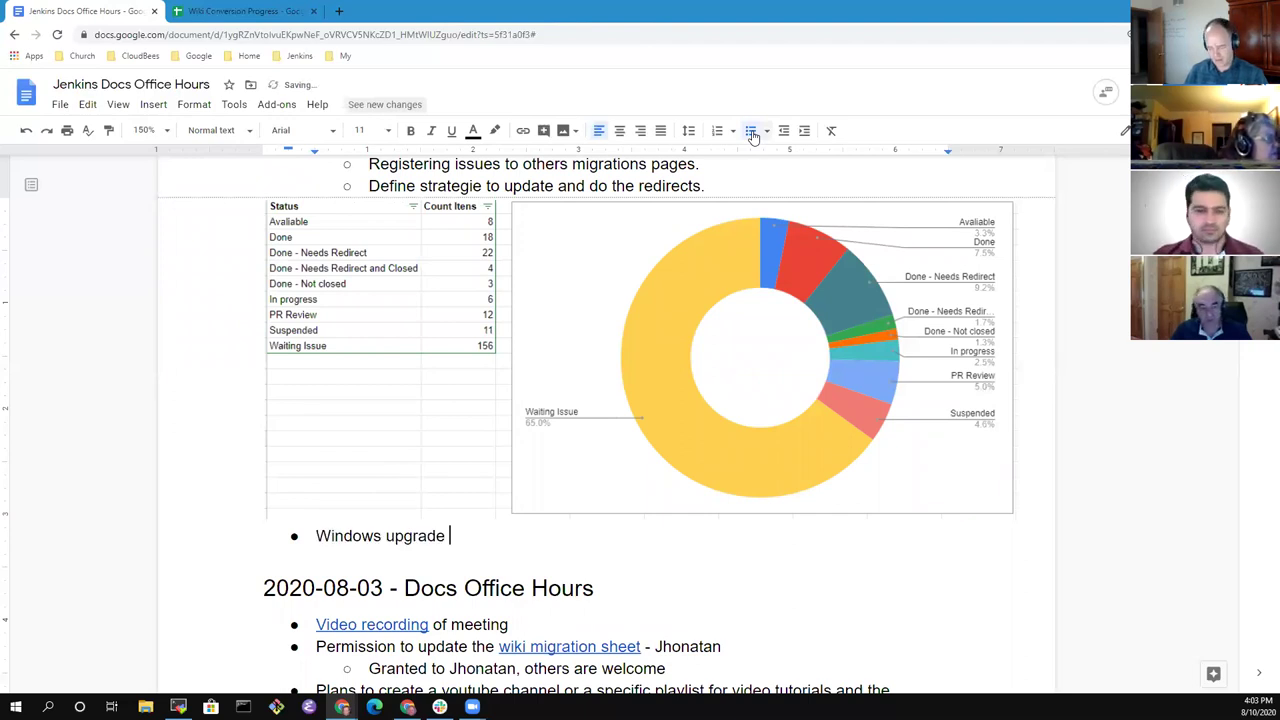
{"action": "type", "text": "guide for Jenkins 2.235"}
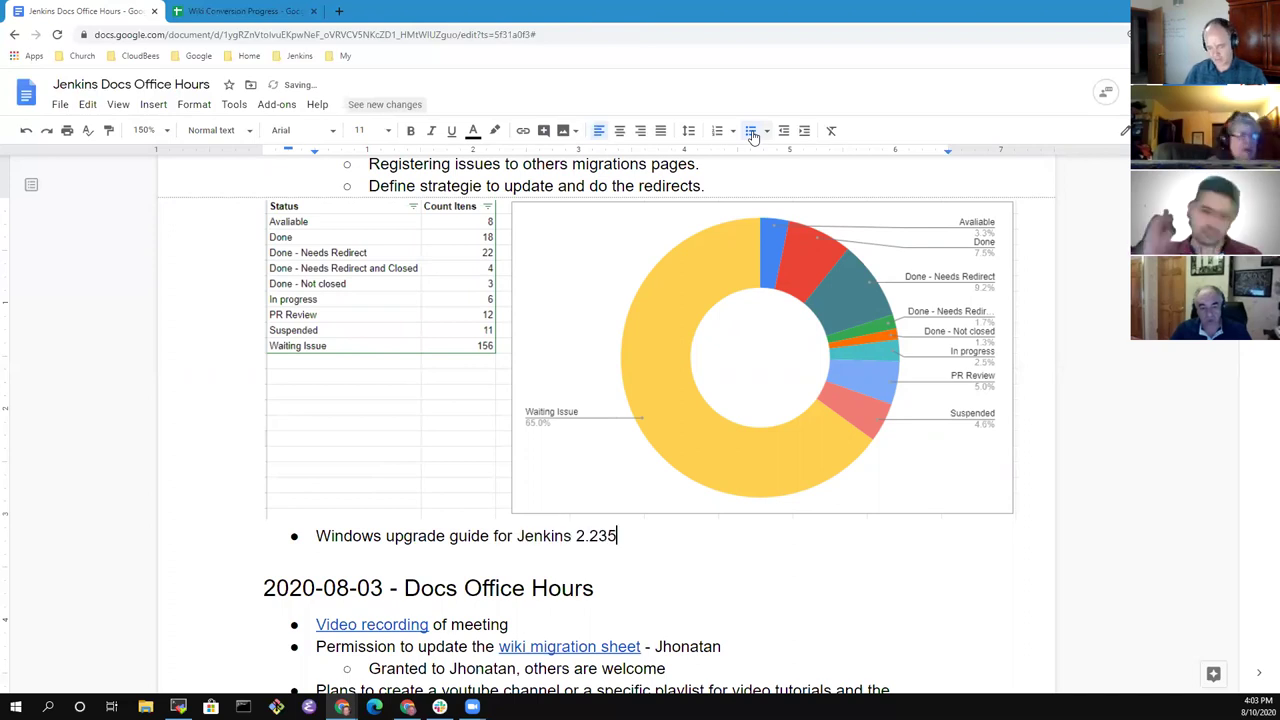
{"action": "type", "text": ".4"}
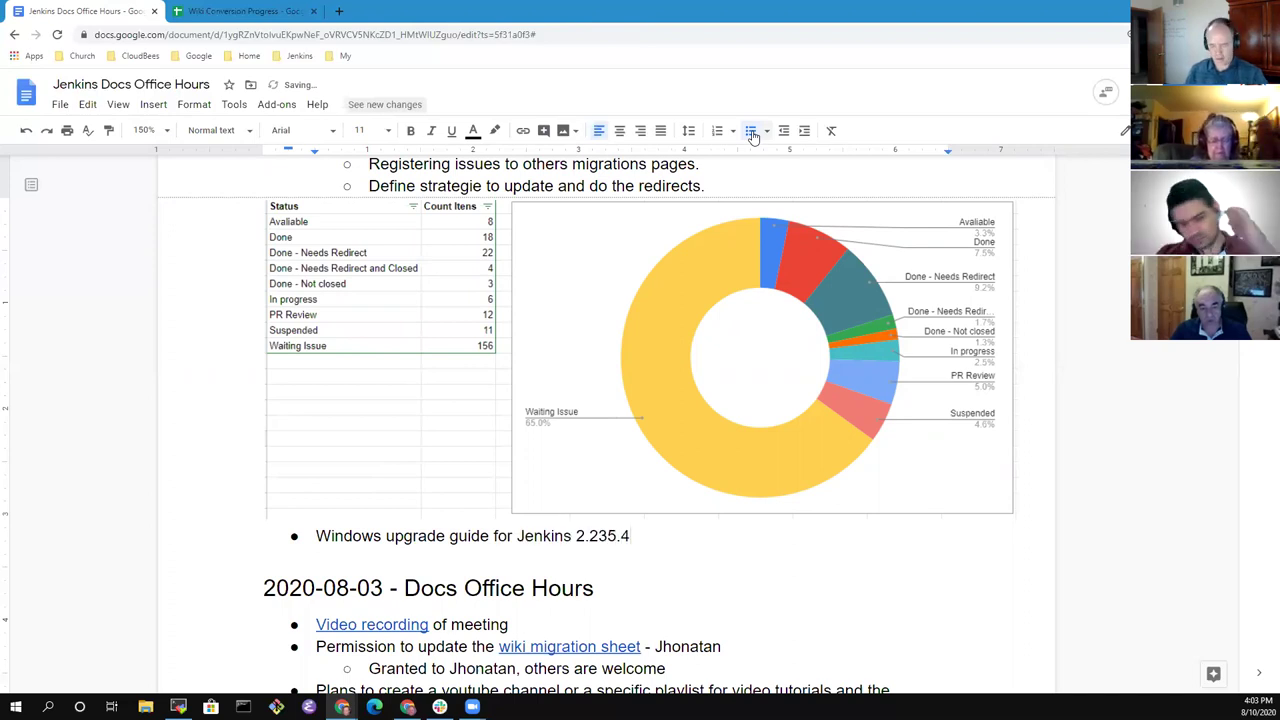
{"action": "key", "text": "Up"}
{"action": "key", "text": "Up"}
{"action": "key", "text": "Up"}
{"action": "key", "text": "Up"}
{"action": "key", "text": "Up"}
{"action": "key", "text": "Up"}
{"action": "key", "text": "Up"}
{"action": "key", "text": "Up"}
{"action": "key", "text": "Up"}
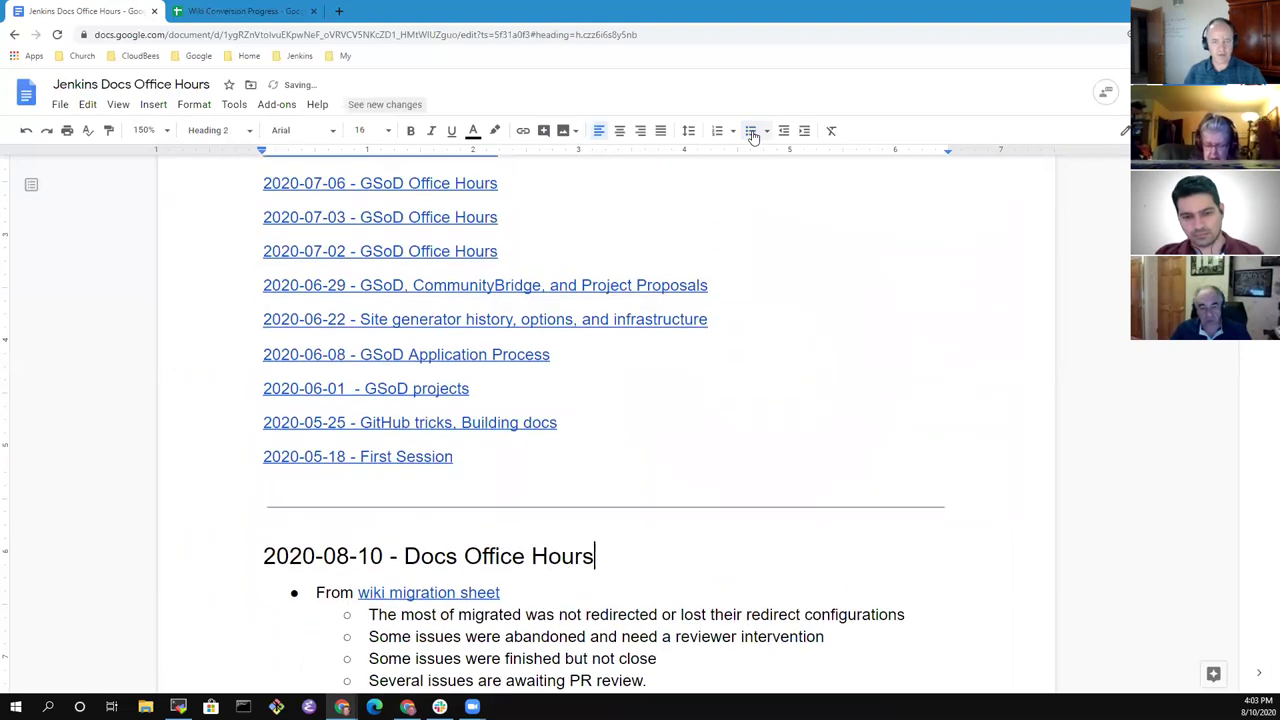
Step: Select the 'From wiki migration sheet' line in the 2020-08-10 notes and step through its sub-bullets
{"action": "scroll", "coordinate": [754, 309], "scroll_direction": "down", "scroll_amount": 3}
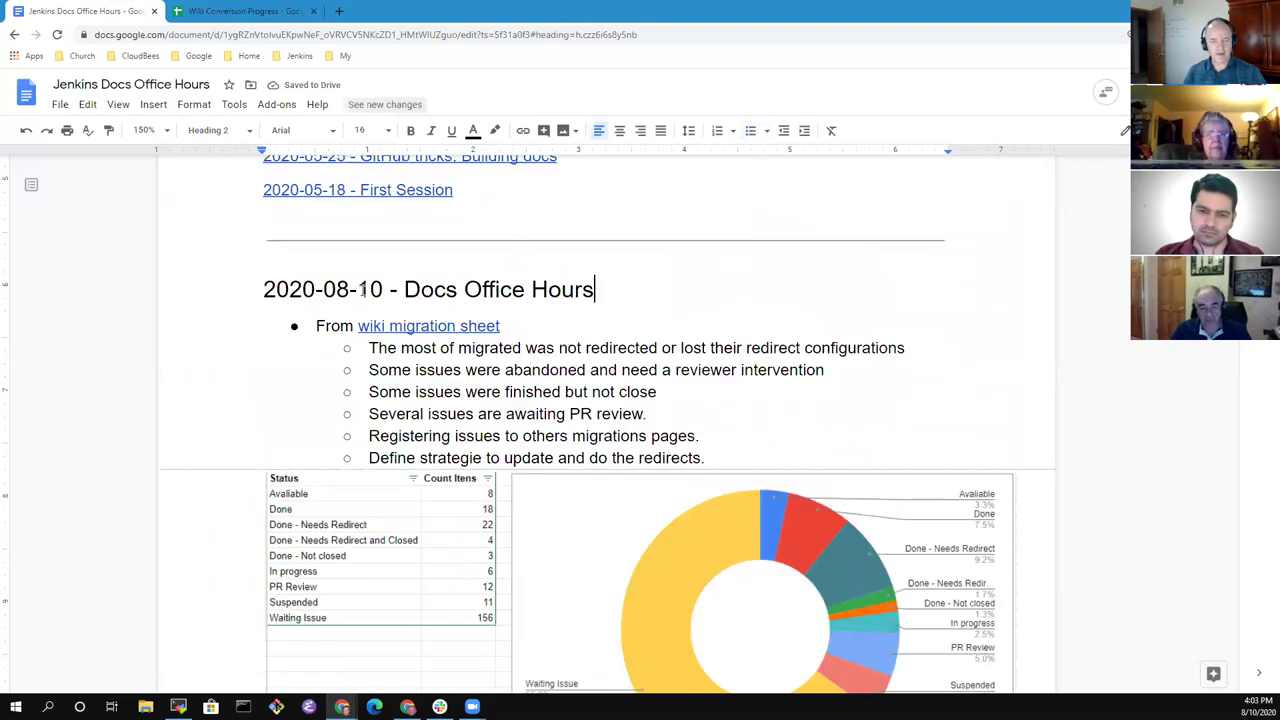
{"action": "scroll", "coordinate": [620, 298], "scroll_direction": "down", "scroll_amount": 2}
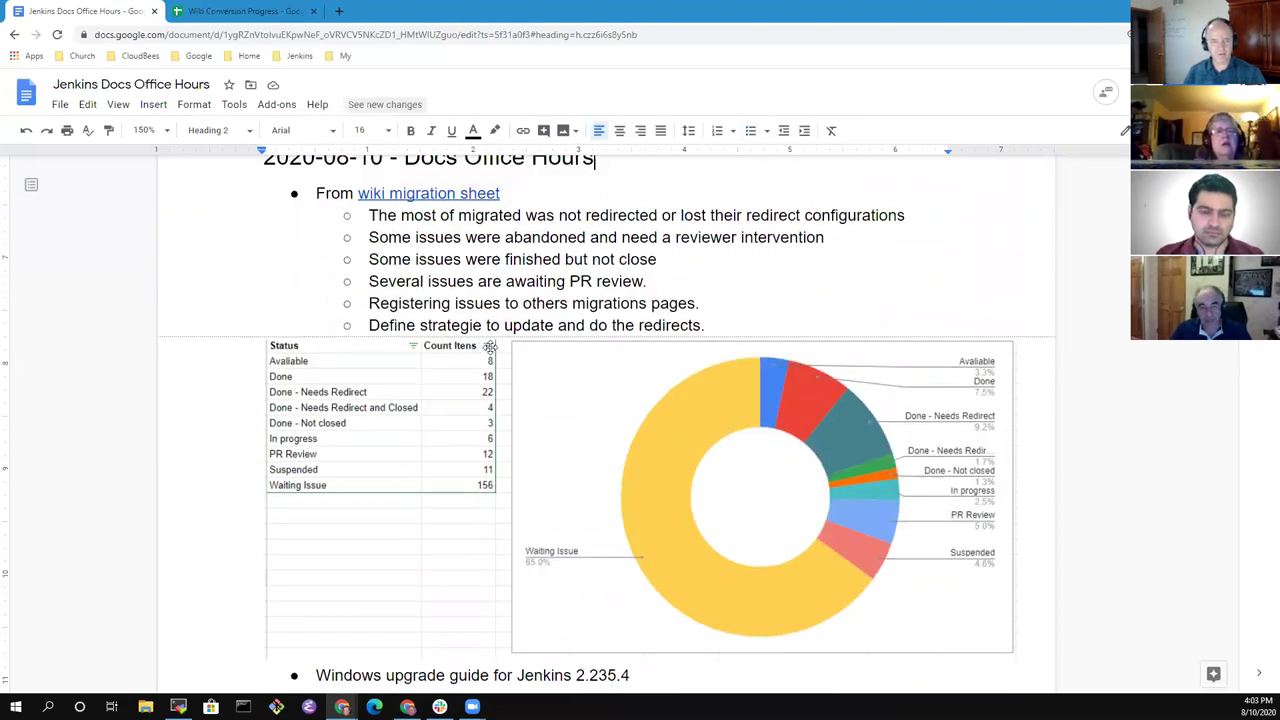
{"action": "scroll", "coordinate": [341, 228], "scroll_direction": "up", "scroll_amount": 1}
{"action": "key", "text": "Up"}
{"action": "left_click", "coordinate": [341, 228]}
{"action": "key", "text": "Down"}
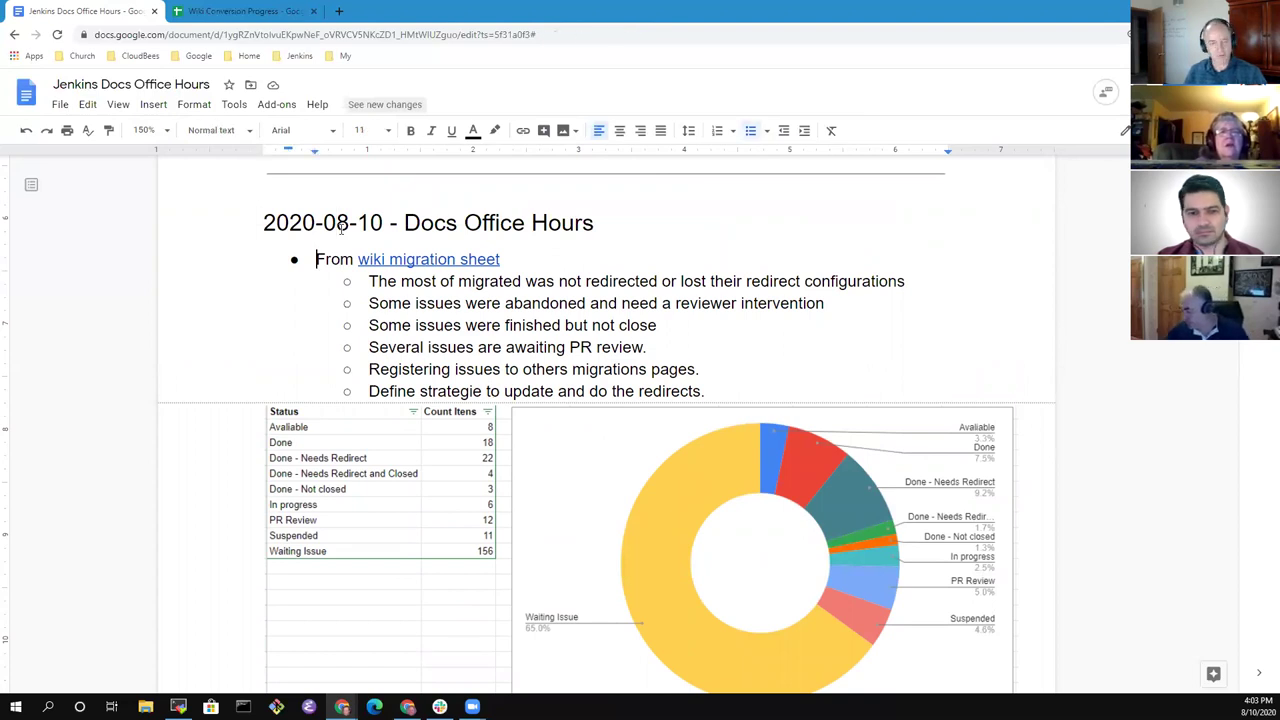
{"action": "key", "text": "Home"}
{"action": "key", "text": "shift+End"}
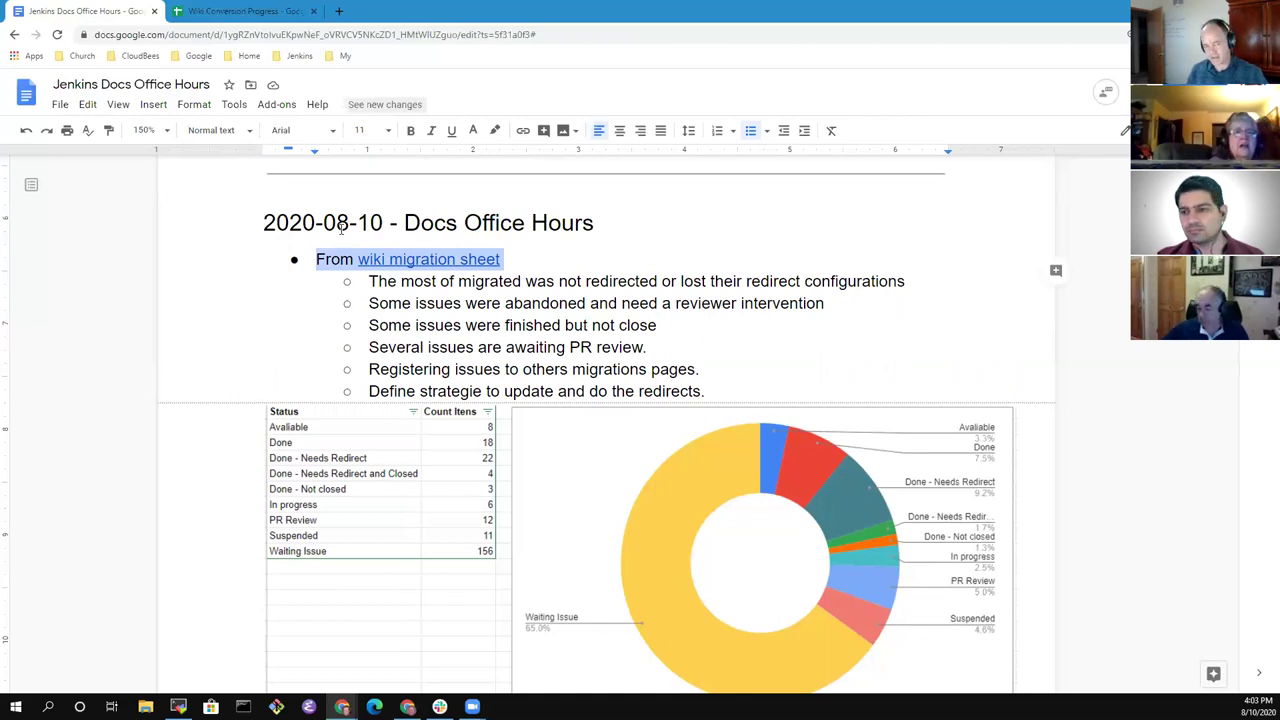
{"action": "key", "text": "Down"}
{"action": "key", "text": "Down"}
{"action": "key", "text": "Down"}
{"action": "key", "text": "Down"}
{"action": "key", "text": "Down"}
{"action": "key", "text": "Down"}
{"action": "key", "text": "Down"}
{"action": "key", "text": "Down"}
{"action": "key", "text": "Down"}
{"action": "key", "text": "Down"}
{"action": "key", "text": "Down"}
{"action": "key", "text": "Down"}
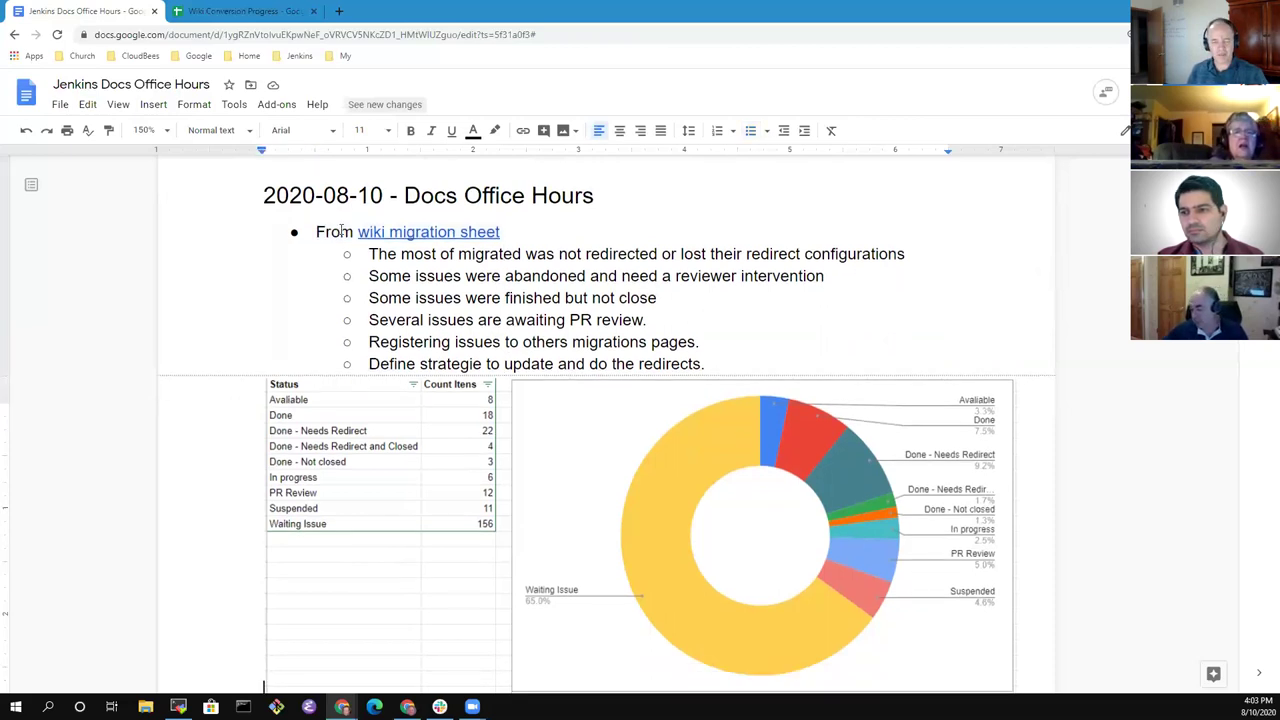
Step: Select the whole Windows upgrade guide bullet, then deselect it to finish the entry
{"action": "key", "text": "Up"}
{"action": "key", "text": "Up"}
{"action": "key", "text": "Up"}
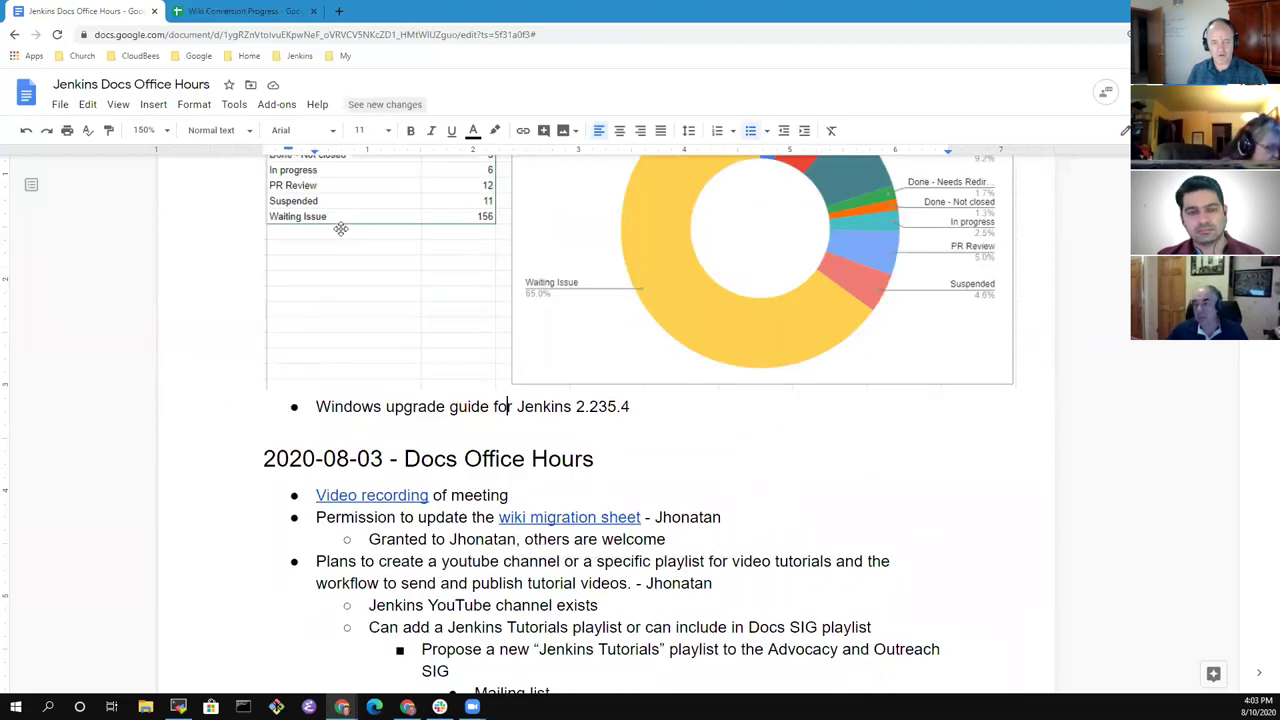
{"action": "scroll", "coordinate": [341, 229], "scroll_direction": "up", "scroll_amount": 2}
{"action": "key", "text": "End"}
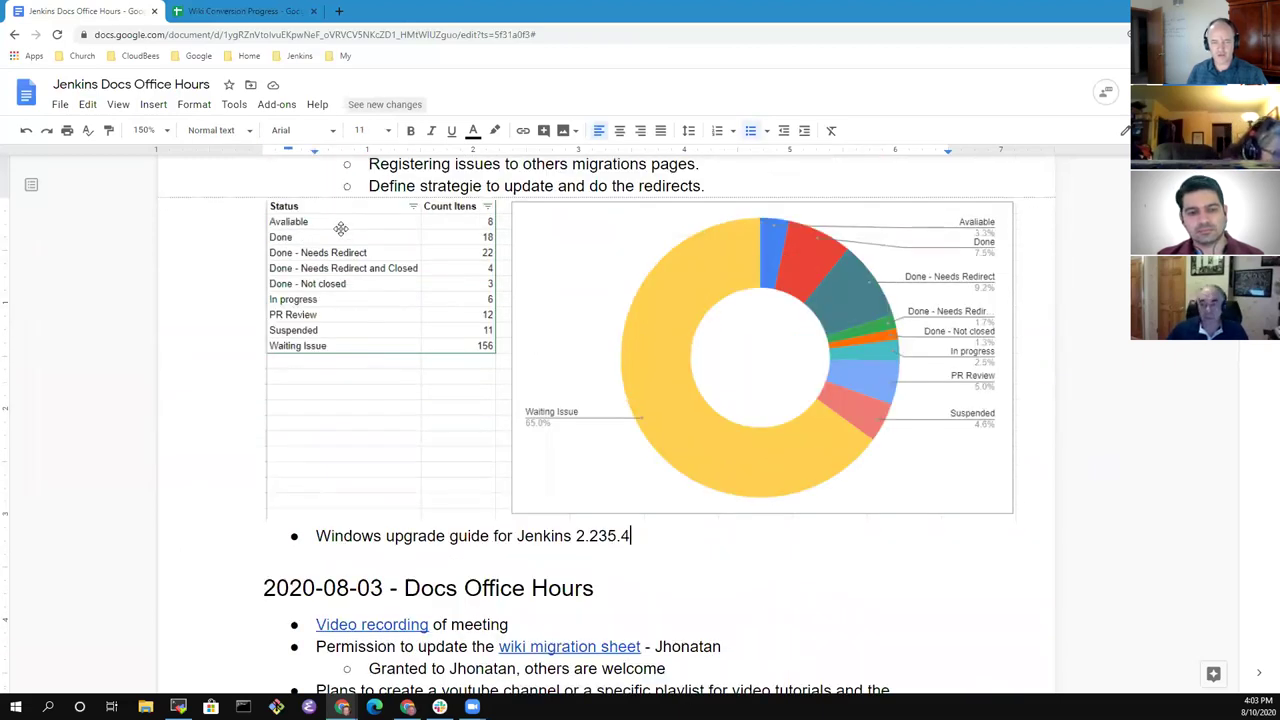
{"action": "key", "text": "shift+Home"}
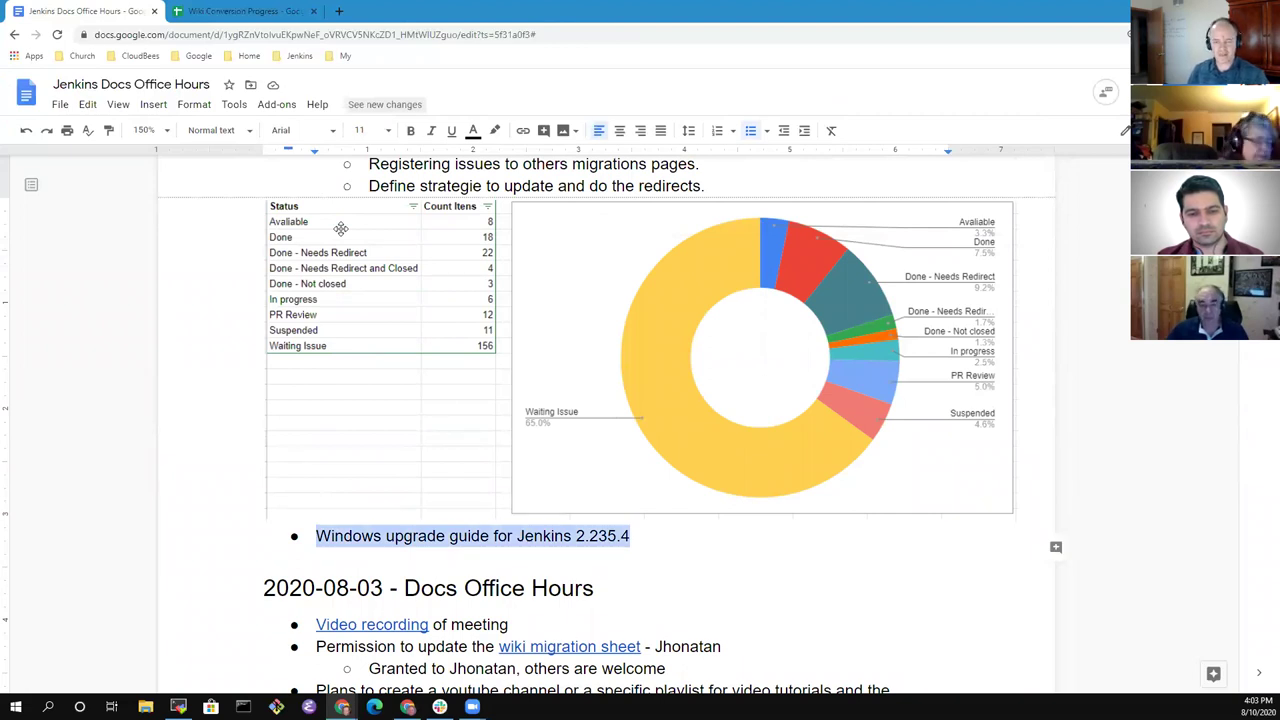
{"action": "key", "text": "Right"}
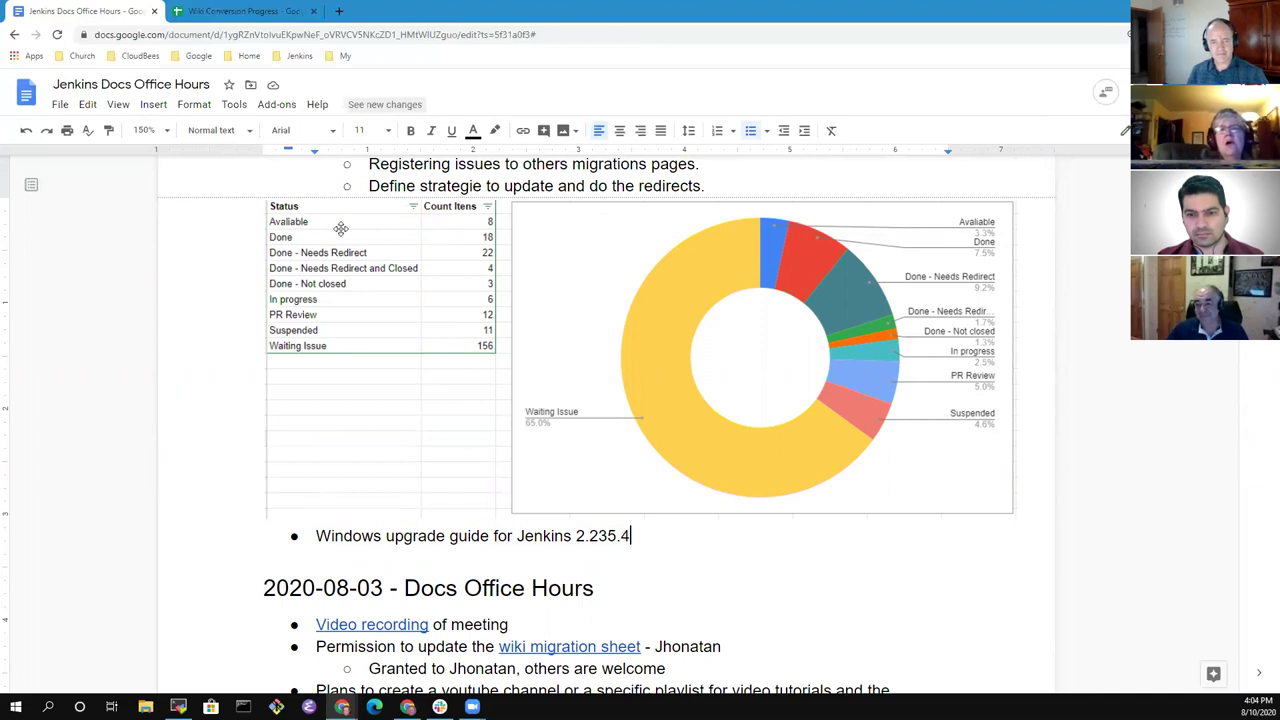
Step: Move the cursor to the start of the first wiki-migration sub-bullet
{"action": "scroll", "coordinate": [340, 229], "scroll_direction": "up", "scroll_amount": 3}
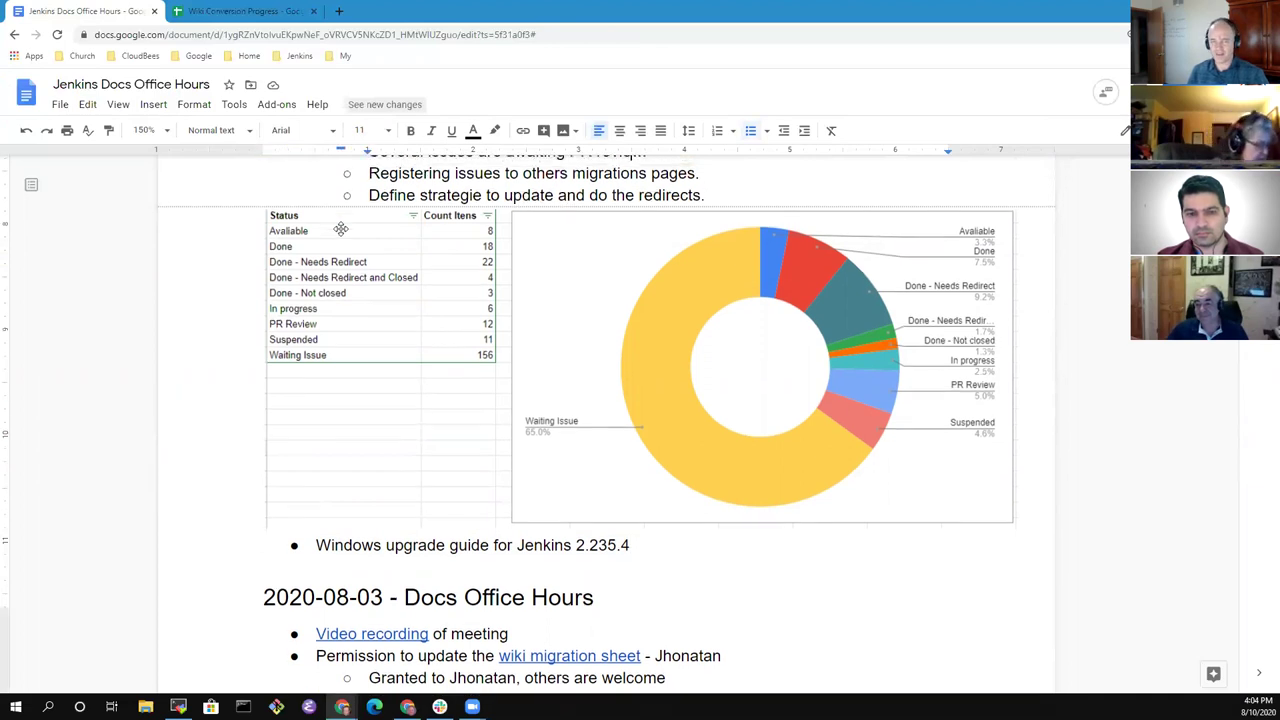
{"action": "key", "text": "Up"}
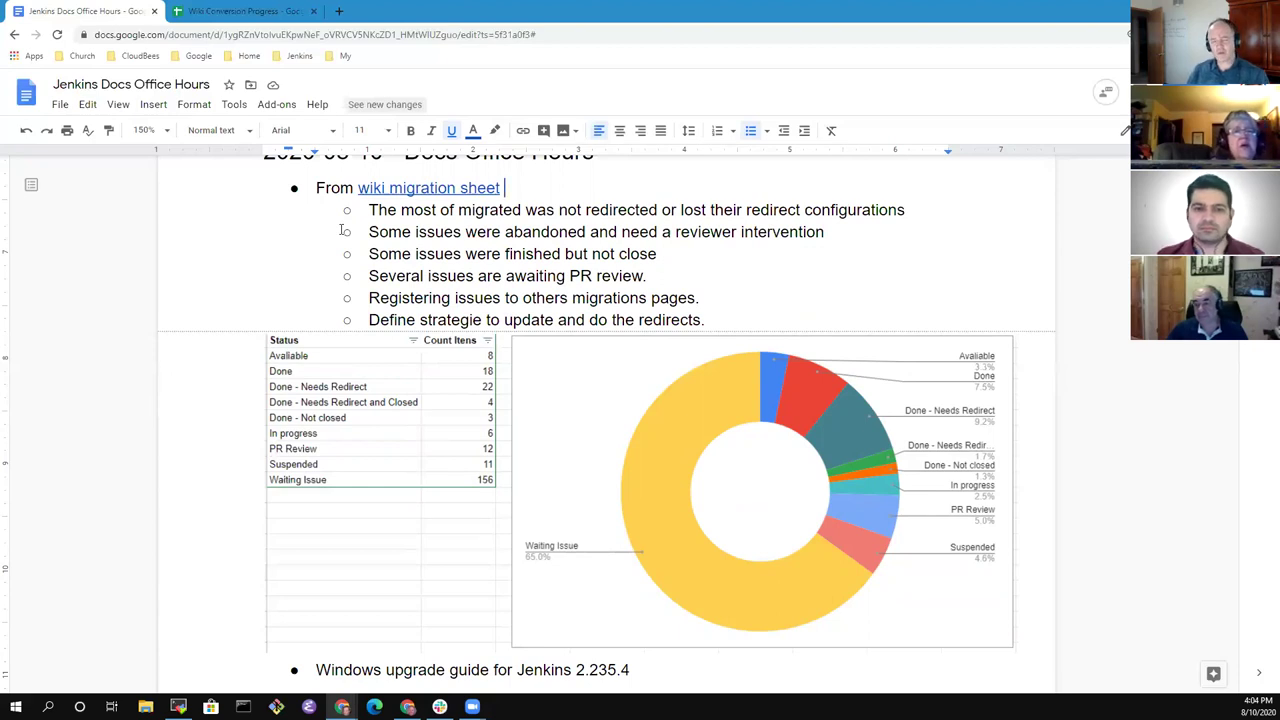
{"action": "key", "text": "Down"}
{"action": "key", "text": "Home"}
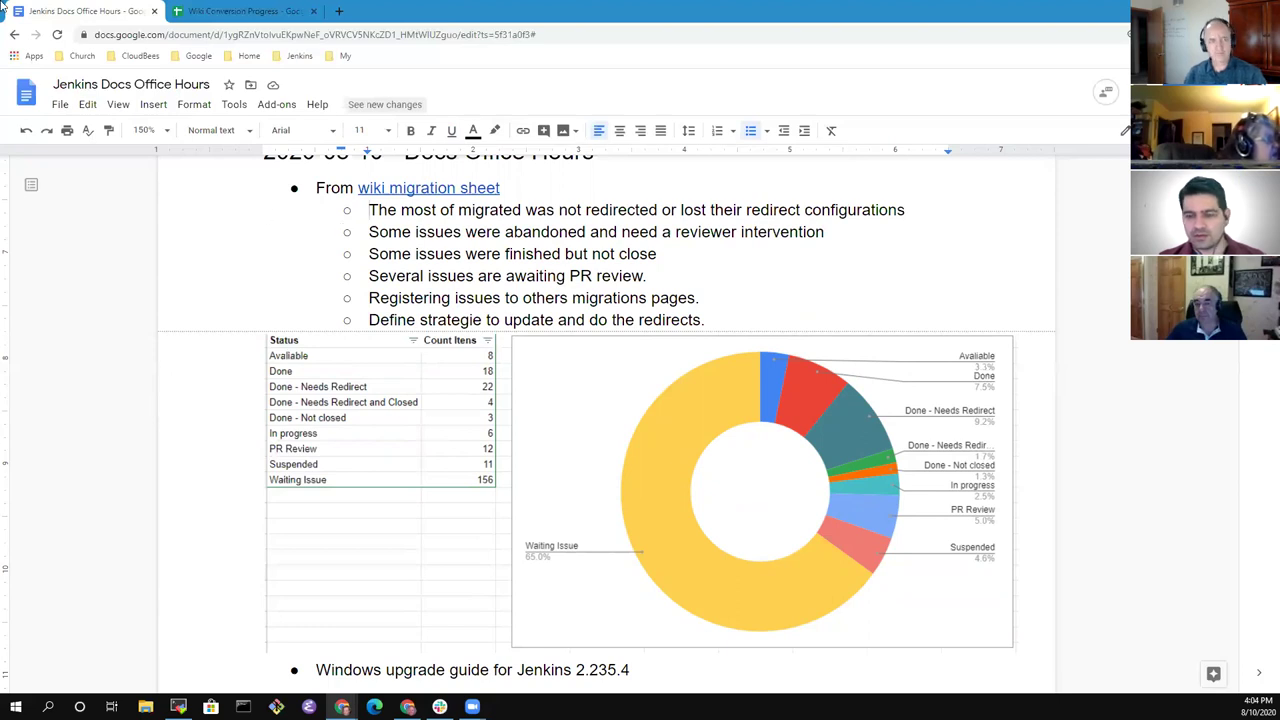
Step: In the Wiki Conversion Progress triage sheet, select the Jenkins Script Console entry and a Status formula cell
{"action": "left_click", "coordinate": [226, 14]}
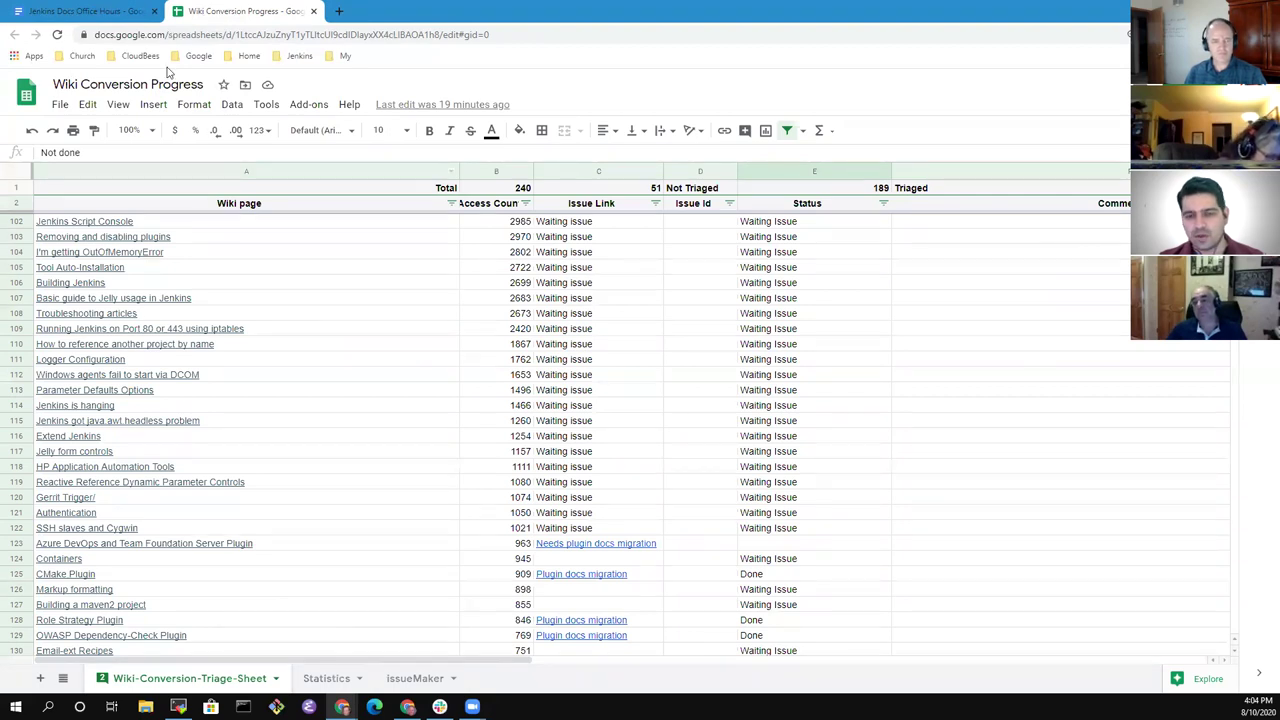
{"action": "left_click", "coordinate": [78, 11]}
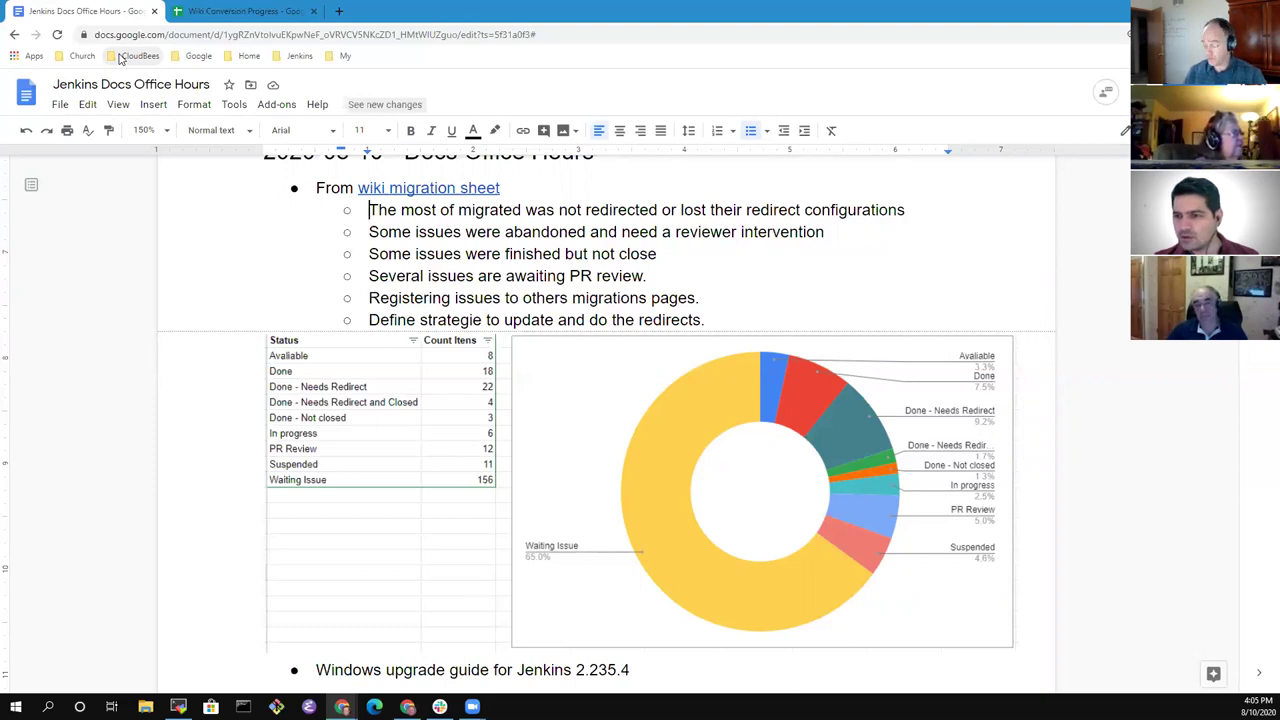
{"action": "left_click", "coordinate": [242, 14]}
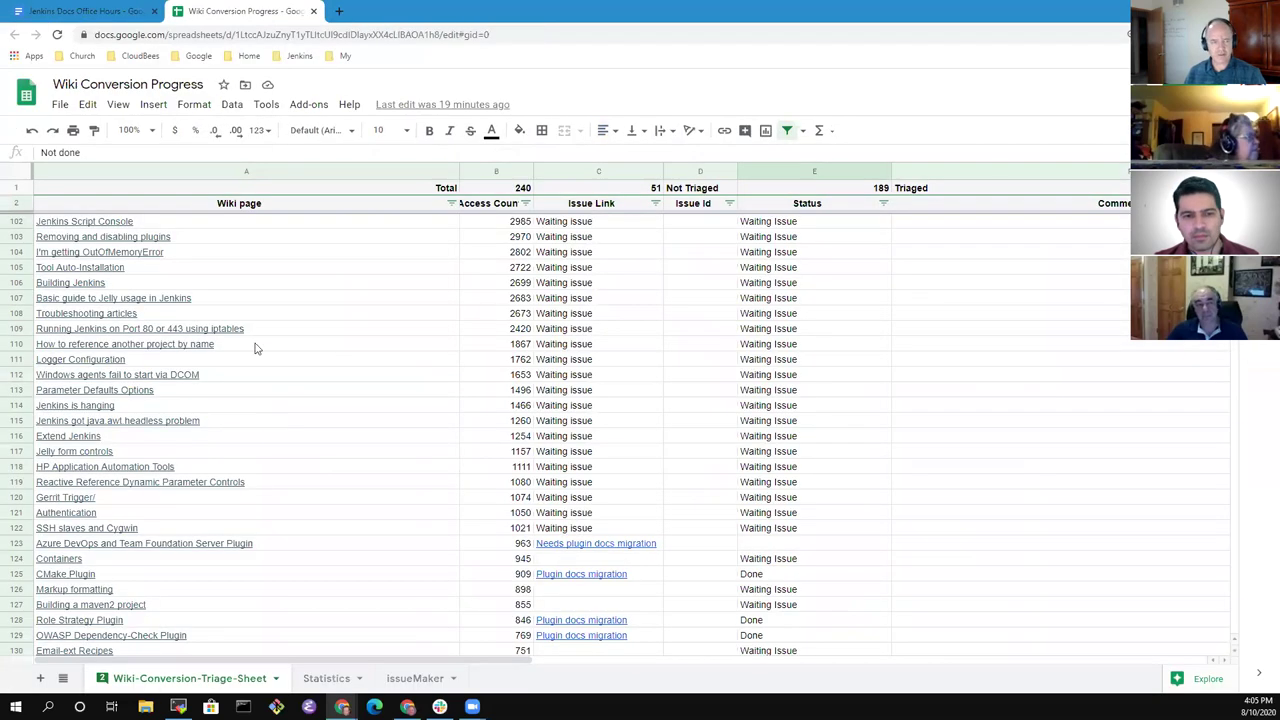
{"action": "left_click", "coordinate": [360, 229]}
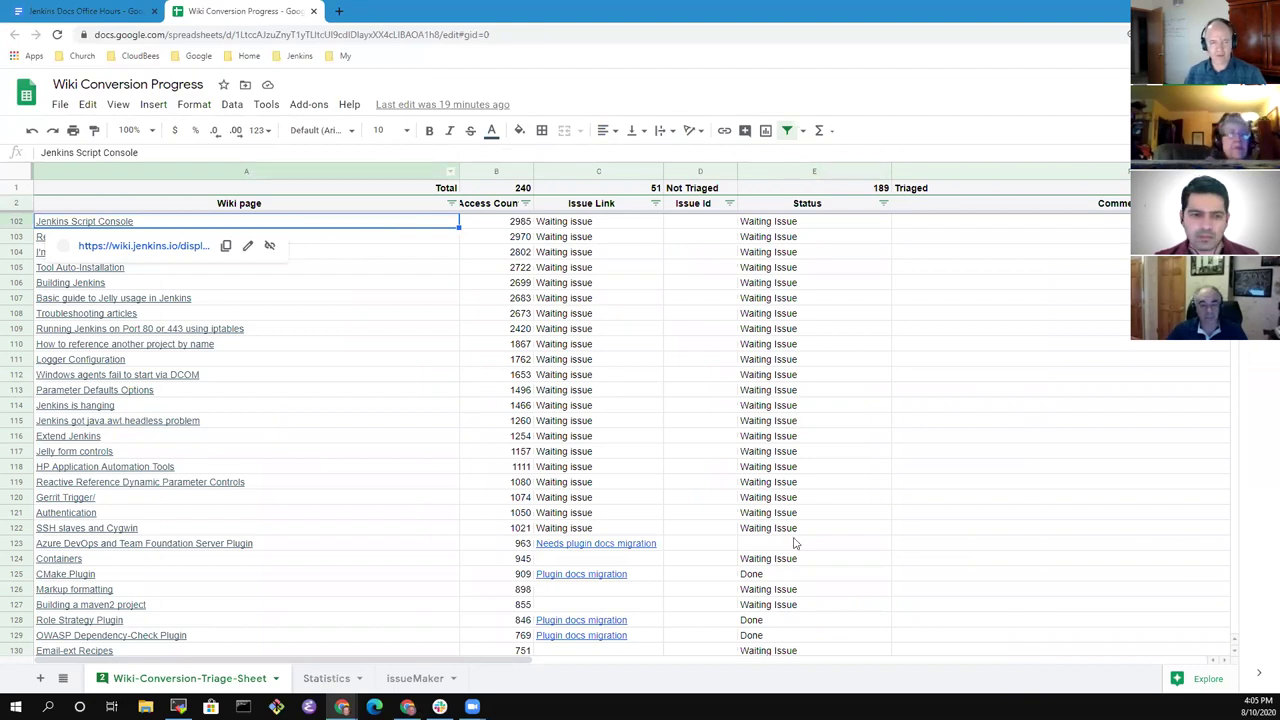
{"action": "left_click", "coordinate": [838, 444]}
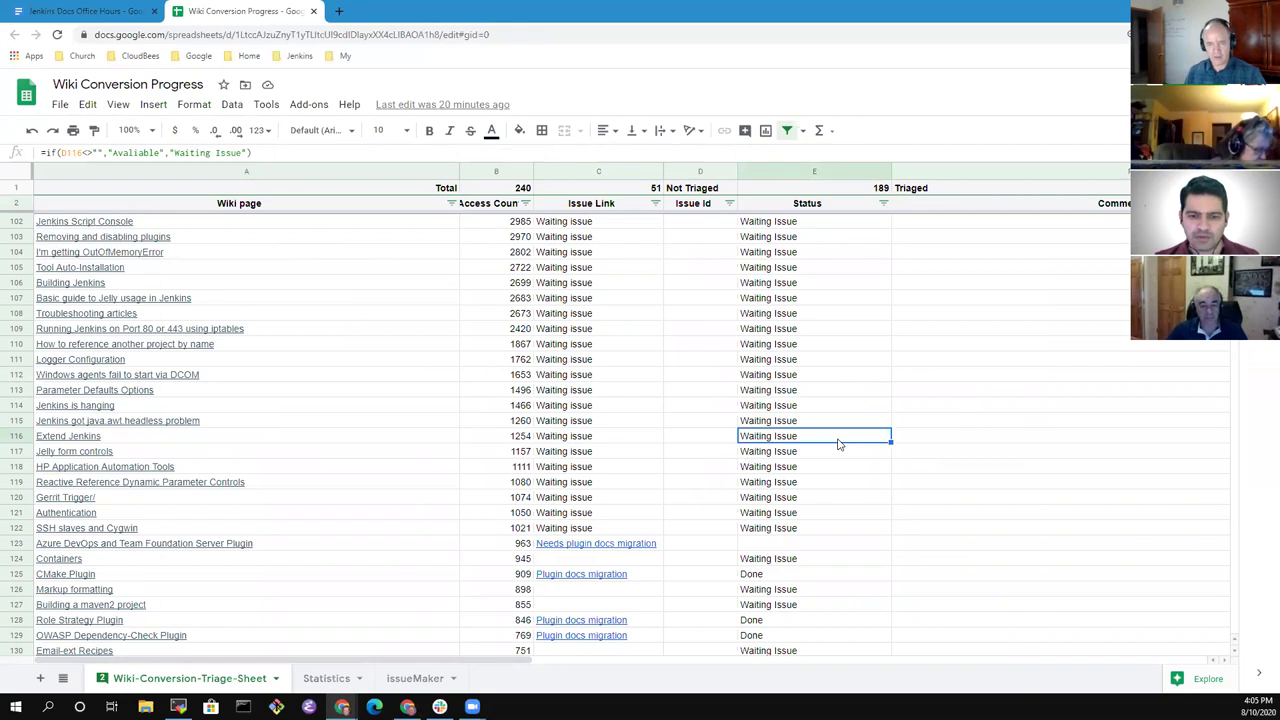
Step: Select the Installing Jenkins on Ubuntu link in row 29 to open its wiki page in a new tab
{"action": "key", "text": "ctrl+Home"}
{"action": "key", "text": "Down"}
{"action": "key", "text": "Right"}
{"action": "key", "text": "Right"}
{"action": "key", "text": "Down"}
{"action": "key", "text": "Down"}
{"action": "key", "text": "Down"}
{"action": "key", "text": "Down"}
{"action": "key", "text": "Down"}
{"action": "key", "text": "Down"}
{"action": "key", "text": "Down"}
{"action": "key", "text": "Down"}
{"action": "key", "text": "Down"}
{"action": "key", "text": "Down"}
{"action": "key", "text": "Down"}
{"action": "key", "text": "Down"}
{"action": "key", "text": "Down"}
{"action": "key", "text": "Down"}
{"action": "key", "text": "Down"}
{"action": "key", "text": "Down"}
{"action": "key", "text": "Down"}
{"action": "key", "text": "Down"}
{"action": "key", "text": "Down"}
{"action": "key", "text": "Down"}
{"action": "key", "text": "Down"}
{"action": "key", "text": "Down"}
{"action": "key", "text": "Down"}
{"action": "key", "text": "Down"}
{"action": "key", "text": "Down"}
{"action": "key", "text": "Down"}
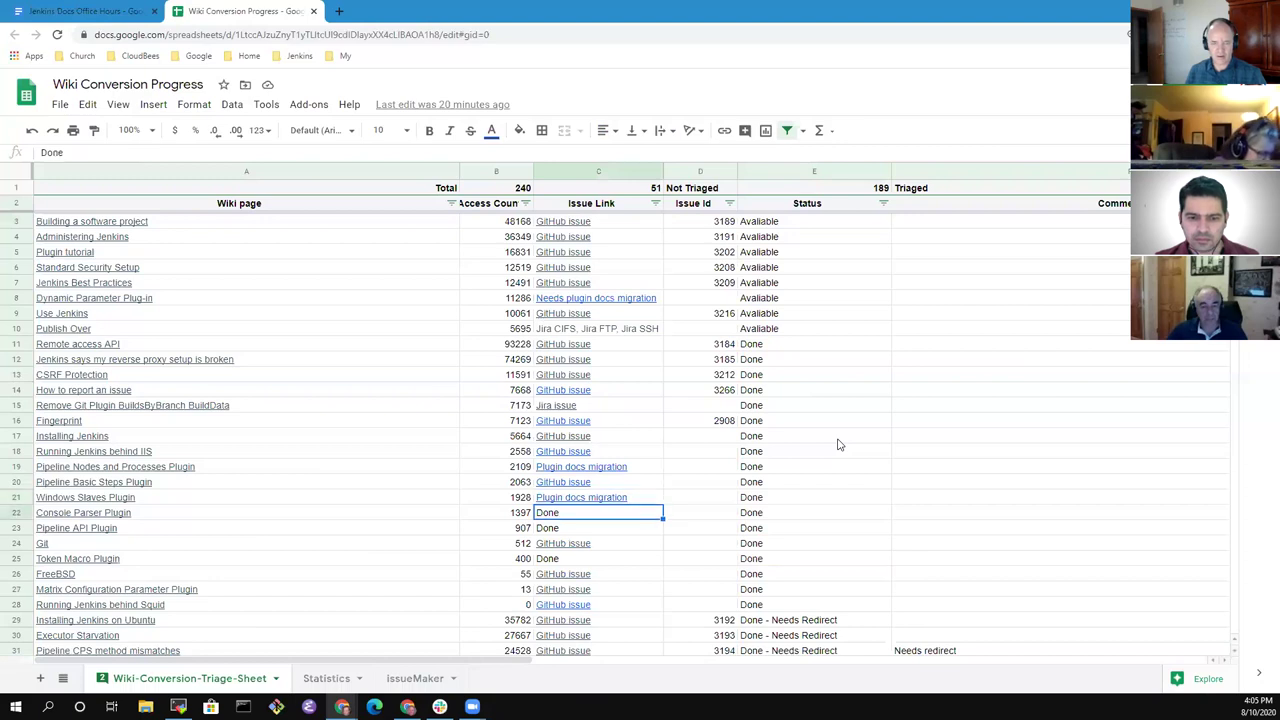
{"action": "key", "text": "Up"}
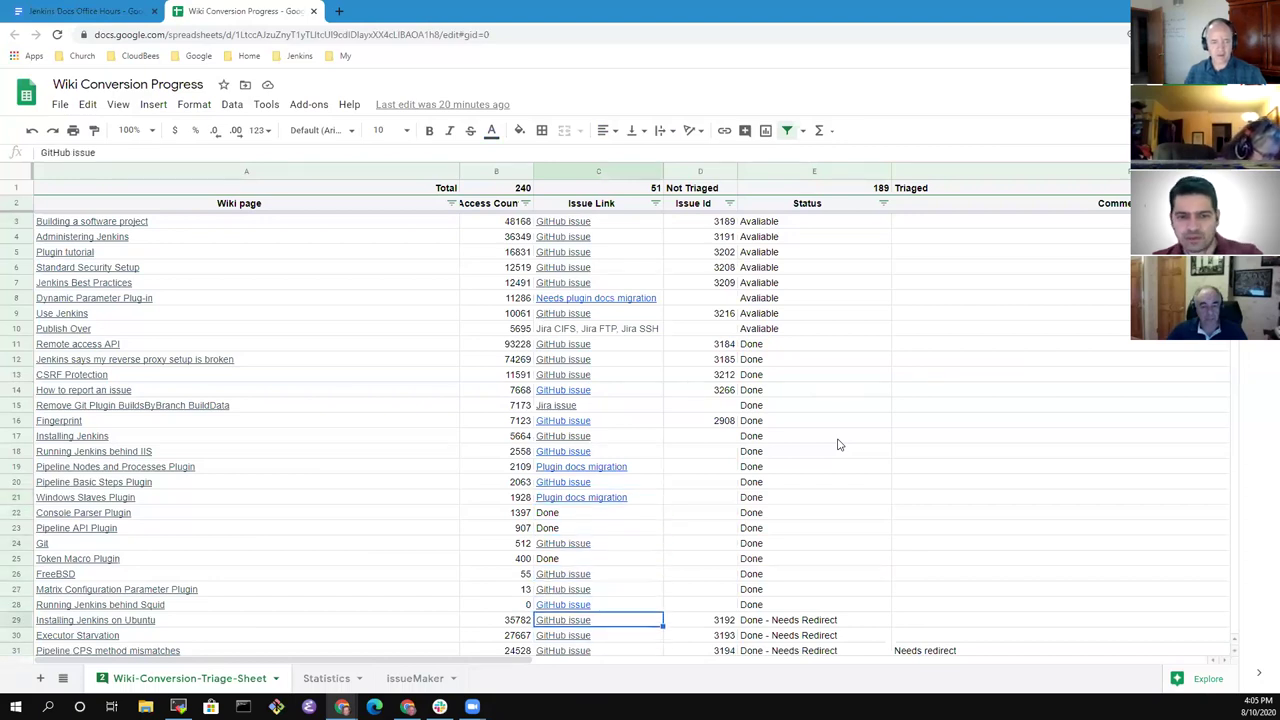
{"action": "left_click", "coordinate": [90, 622]}
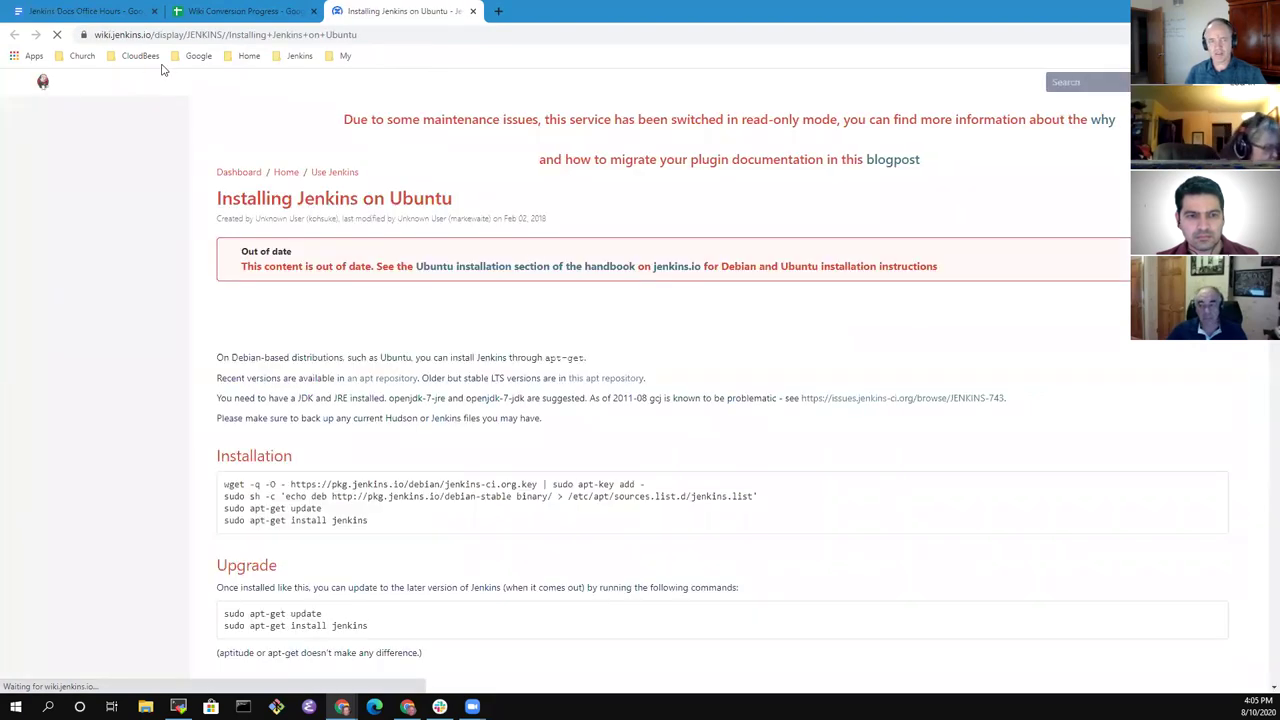
Step: Delete the extra slash after 'JENKINS/' in the wiki page address and reload the page
{"action": "left_click", "coordinate": [403, 38]}
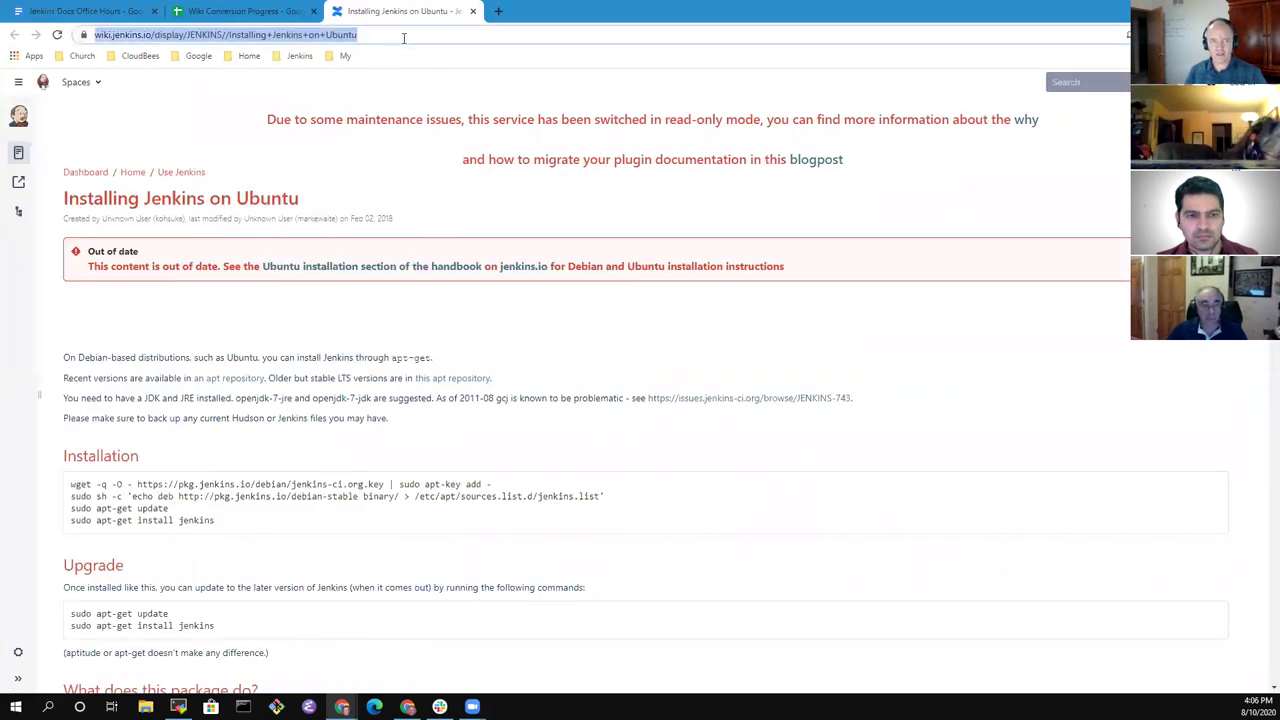
{"action": "left_click", "coordinate": [404, 37]}
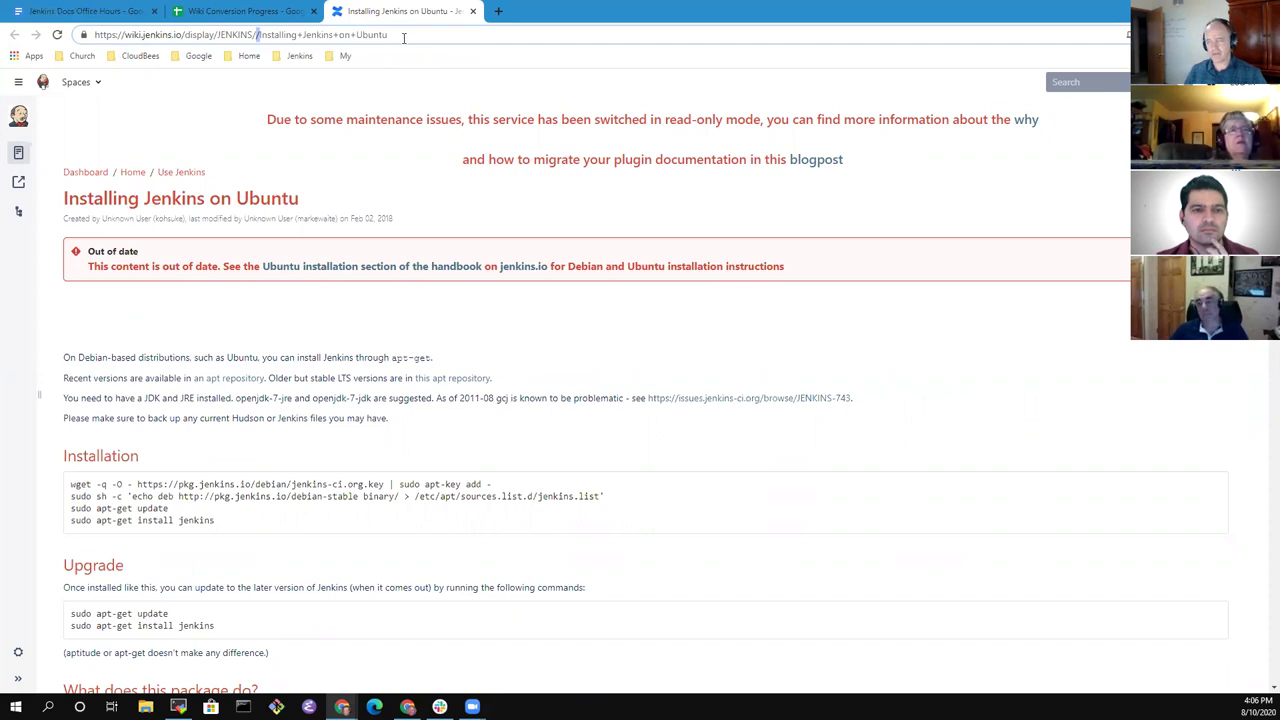
{"action": "key", "text": "ctrl+shift+Left"}
{"action": "key", "text": "Left"}
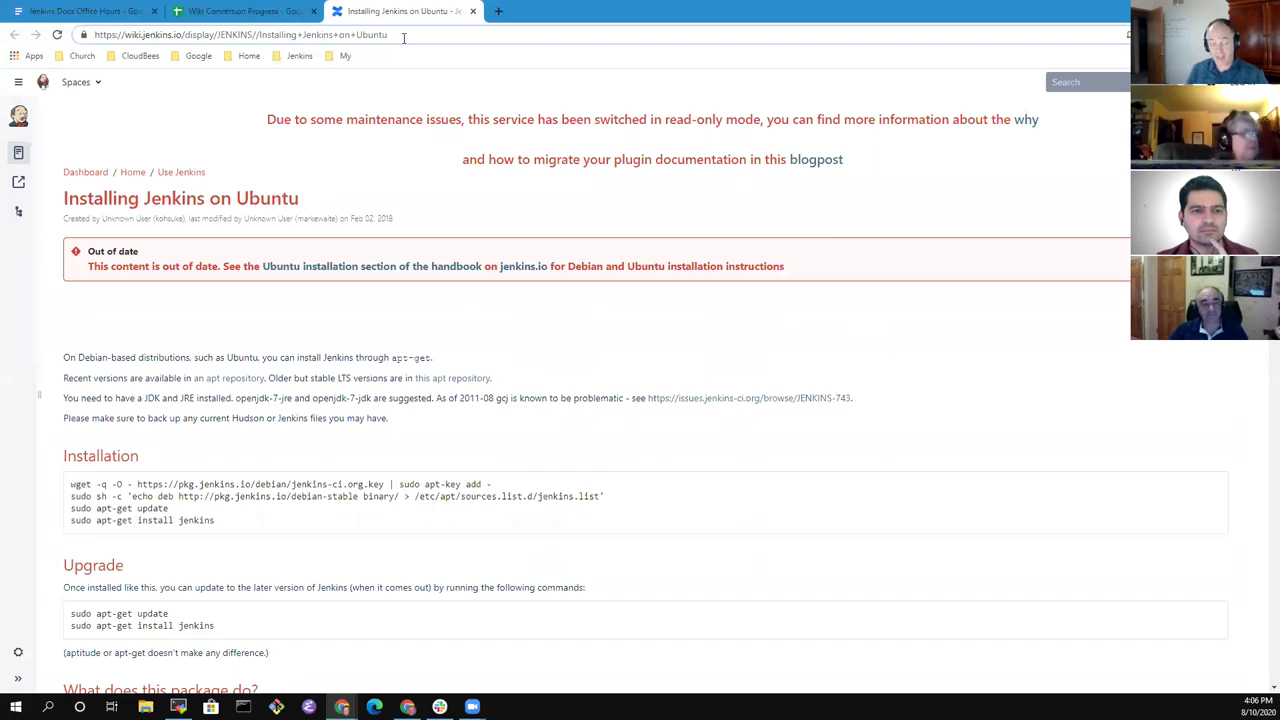
{"action": "key", "text": "BackSpace"}
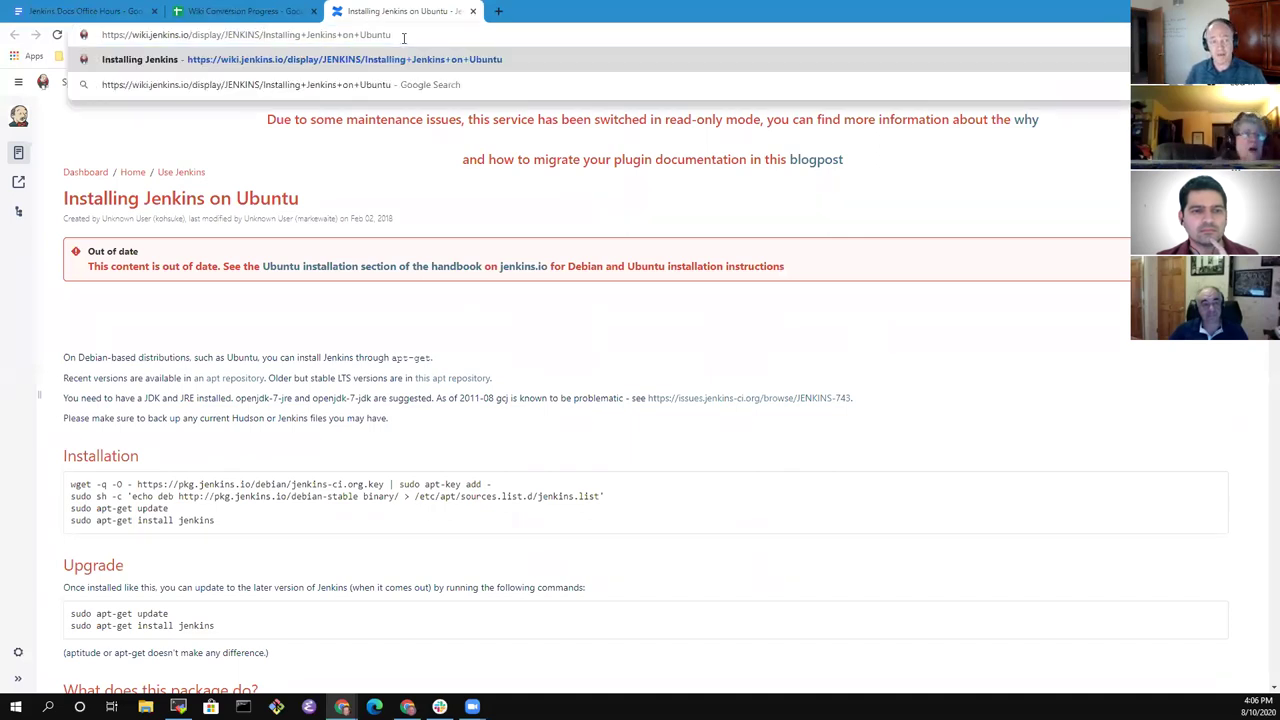
{"action": "key", "text": "Return"}
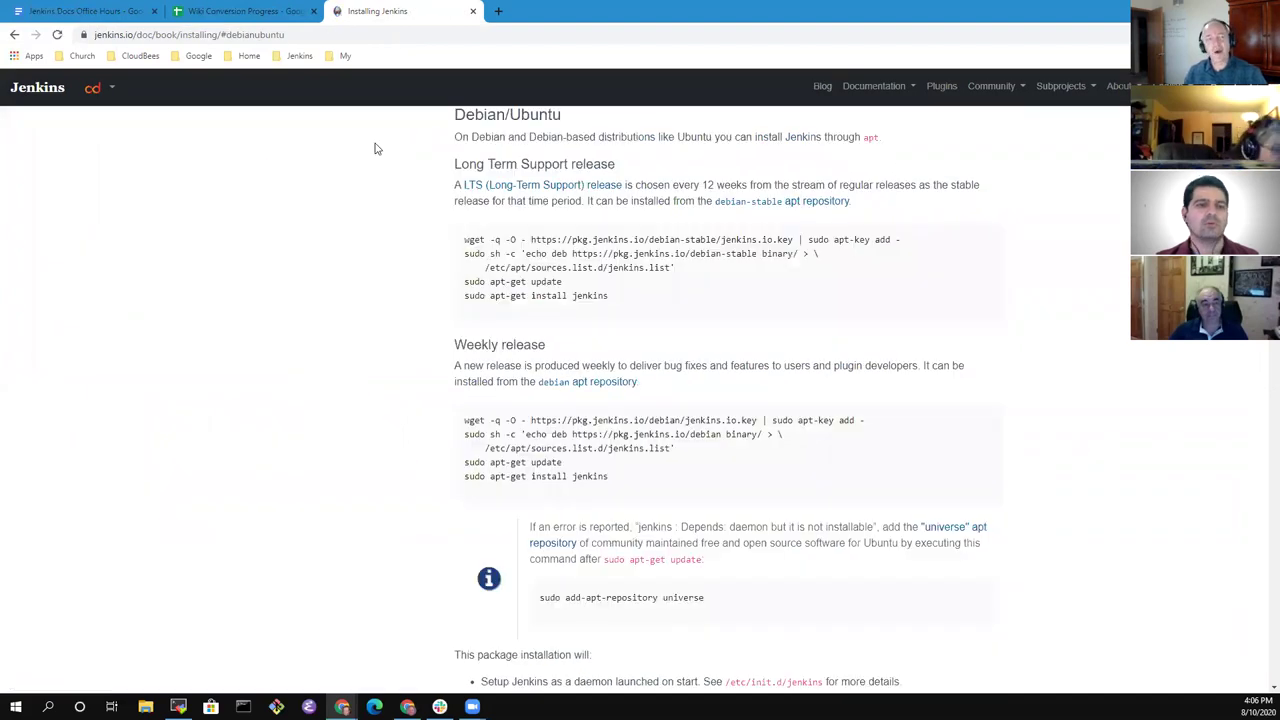
Step: Back in the triage sheet, set find-and-replace to change JENKINS// into JENKINS/
{"action": "left_click", "coordinate": [276, 12]}
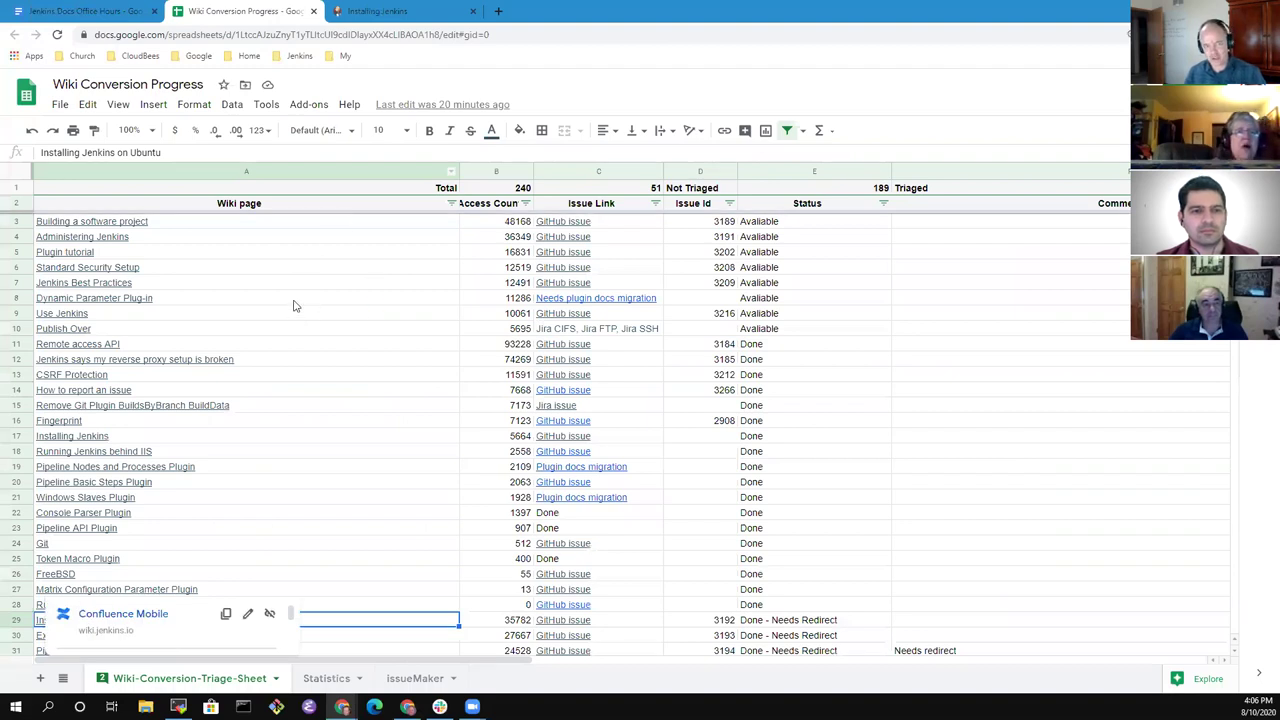
{"action": "left_click", "coordinate": [318, 240]}
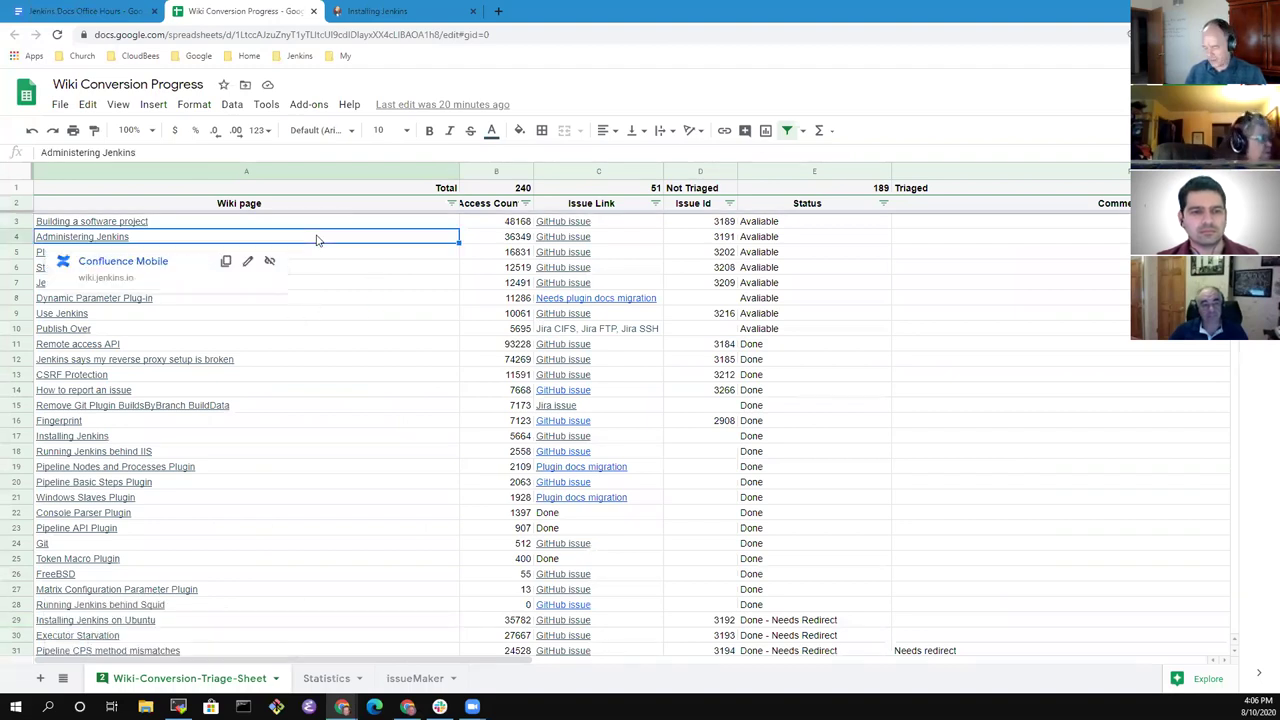
{"action": "key", "text": "Up"}
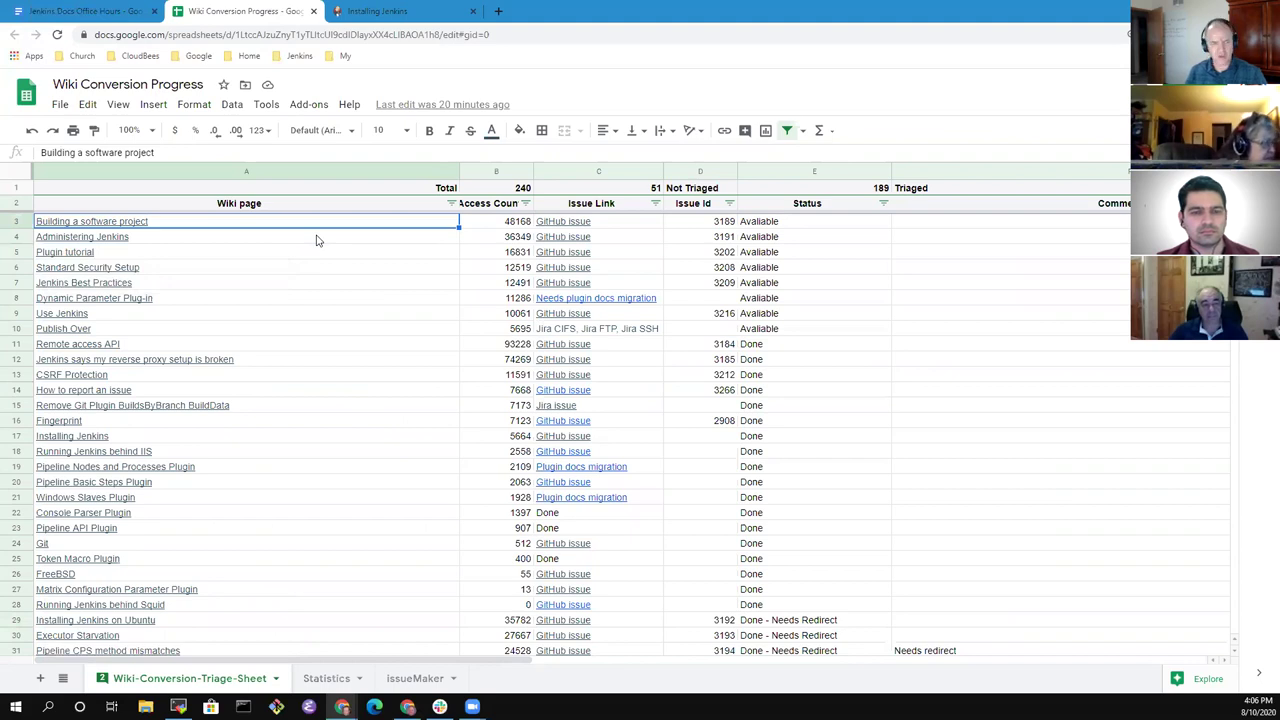
{"action": "key", "text": "ctrl+h"}
{"action": "type", "text": "JENKINS//"}
{"action": "key", "text": "Tab"}
{"action": "type", "text": "JENKINS/"}
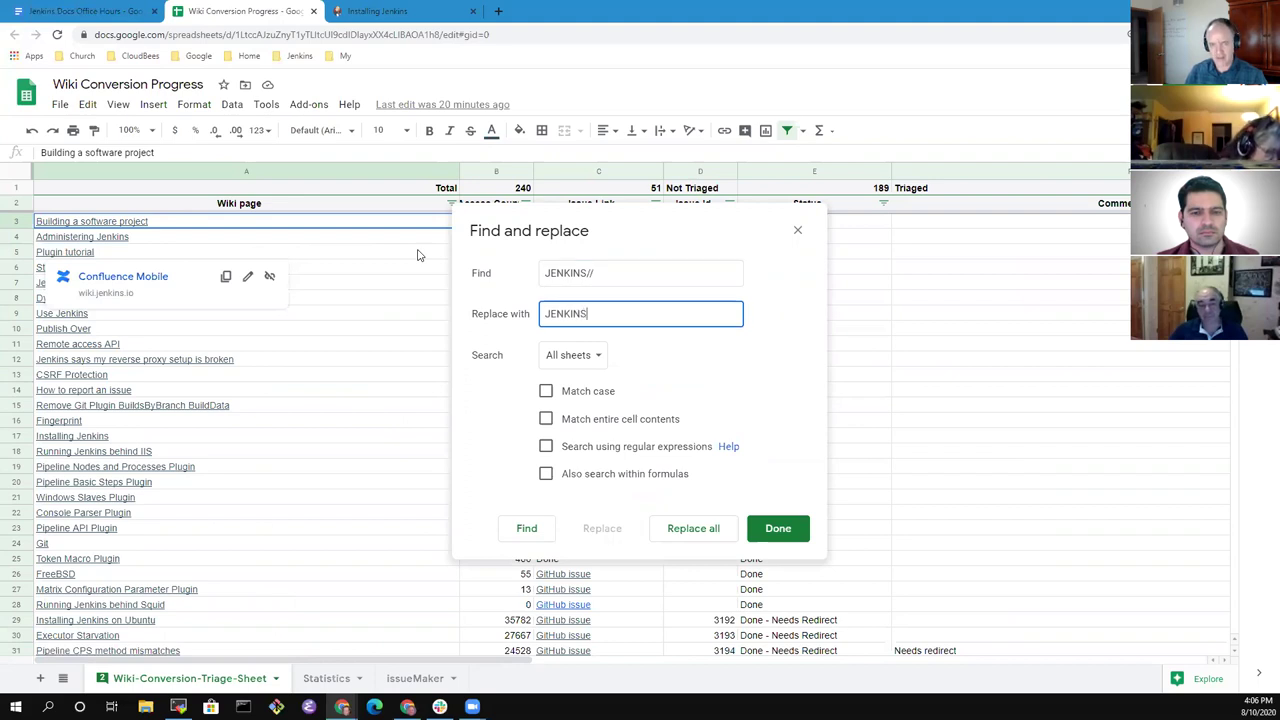